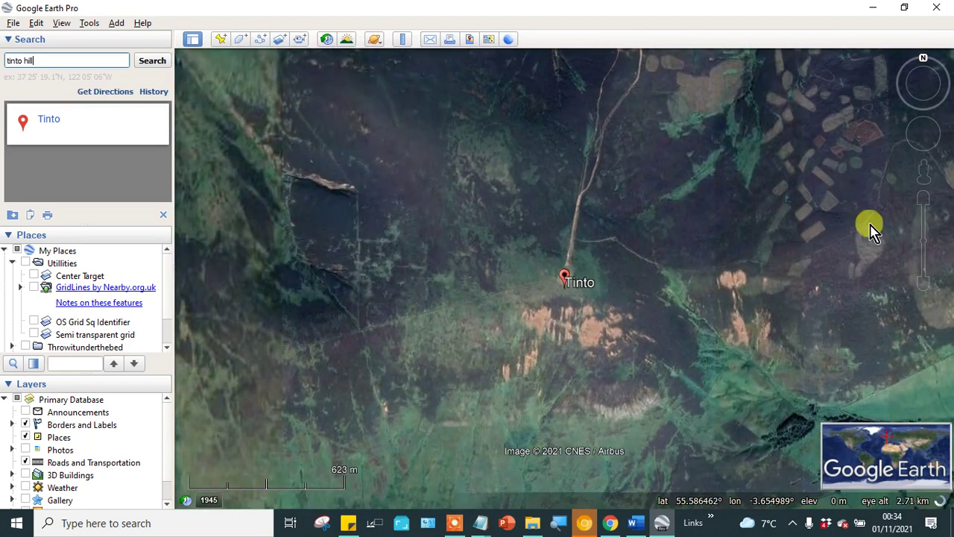
# - Start a new image overlay in the Demonstration folder covering the Tinto area and name it "Tinto Hill Survey area"
pyautogui.click(923, 288)
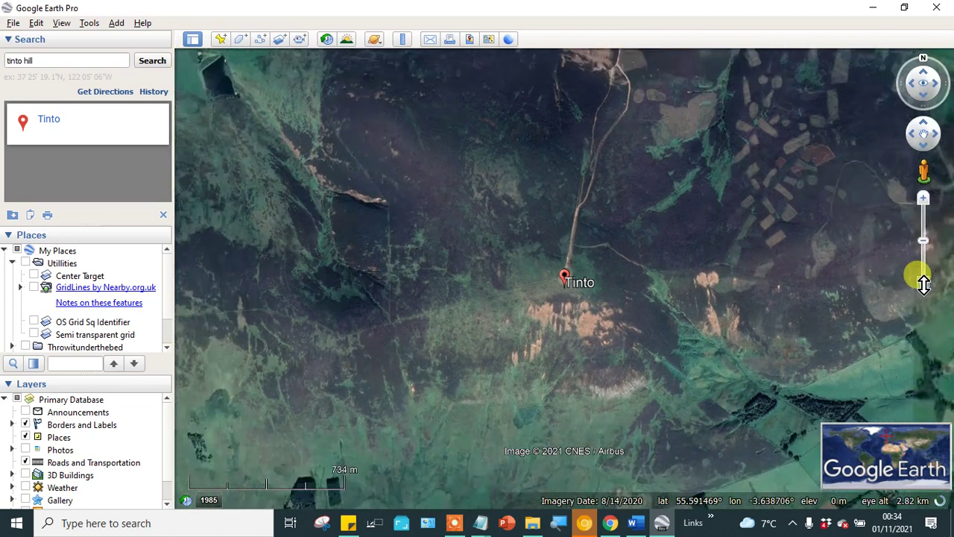
pyautogui.moveTo(923, 284)
pyautogui.mouseDown()
pyautogui.moveTo(925, 293)
pyautogui.moveTo(920, 283)
pyautogui.mouseUp()
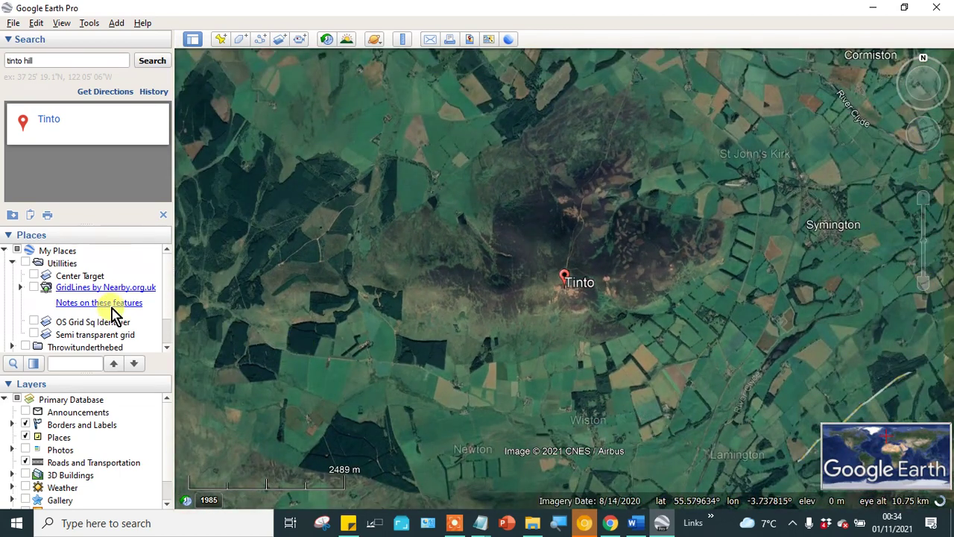
pyautogui.moveTo(167, 307); pyautogui.dragTo(169, 325)
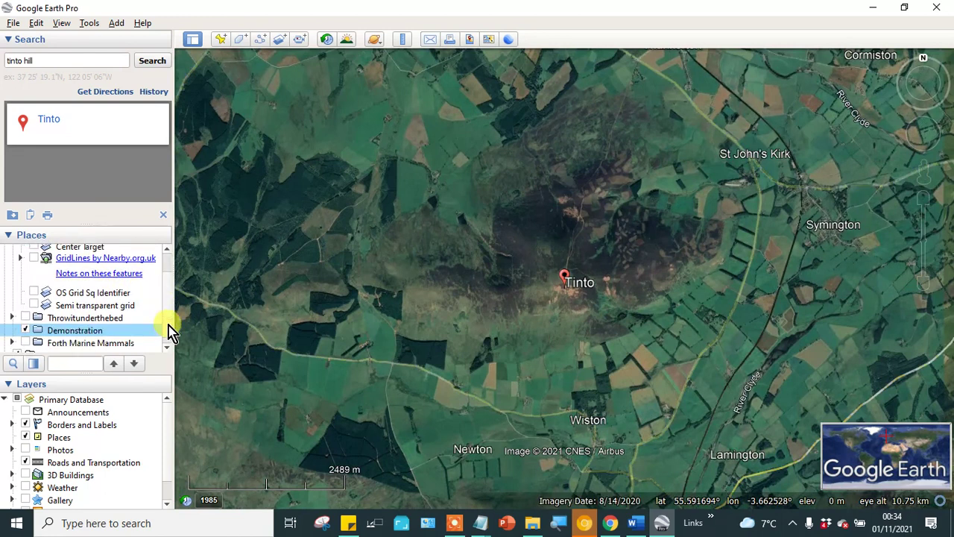
pyautogui.rightClick(84, 336)
pyautogui.moveTo(109, 339)
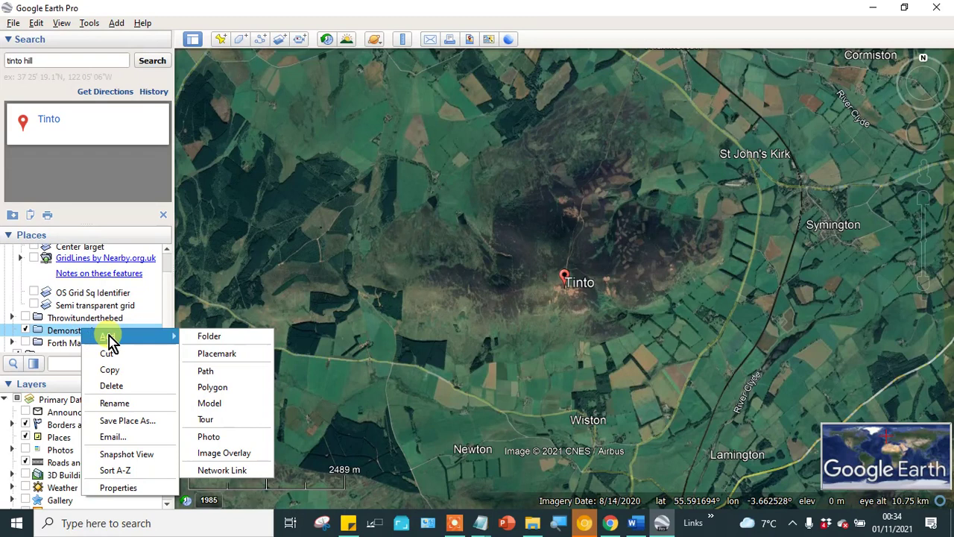
pyautogui.click(222, 453)
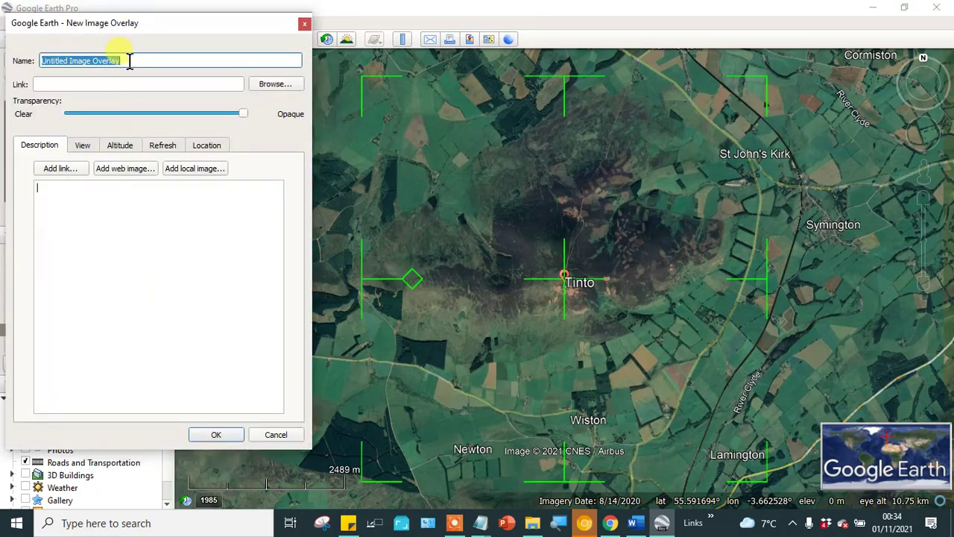
pyautogui.write('Tinto Hill Survey area')
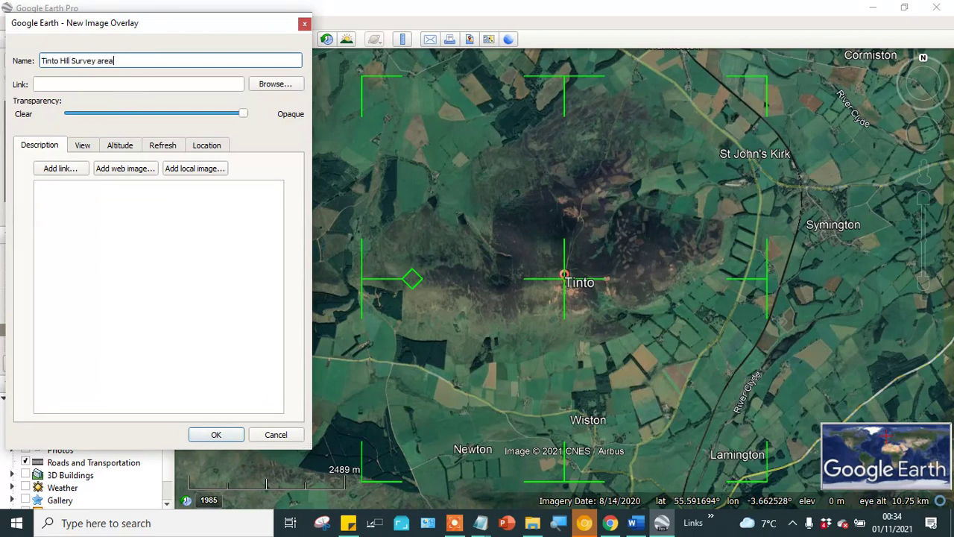
# - Load the Tinto Hill image from the Demonstration folder inside Google Earth Files as the overlay's source
pyautogui.click(291, 87)
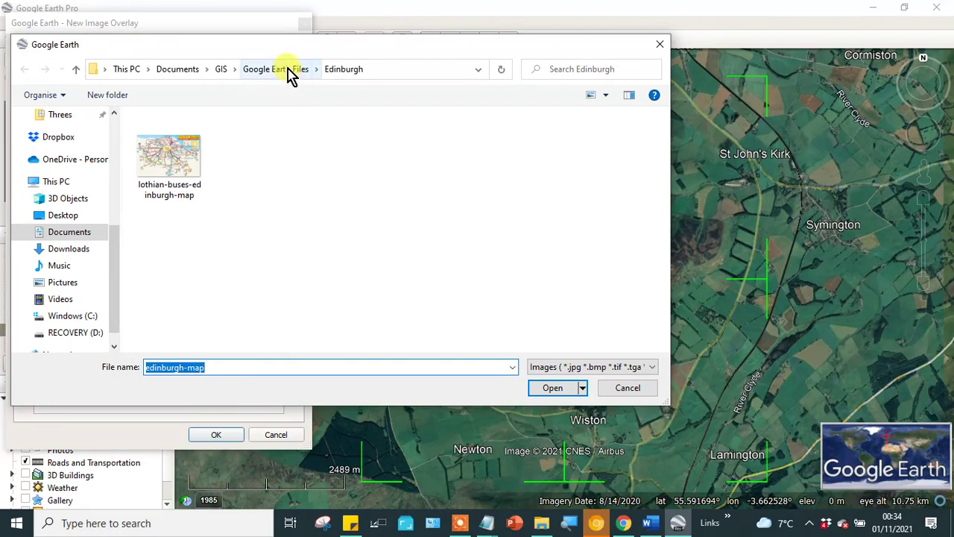
pyautogui.click(290, 70)
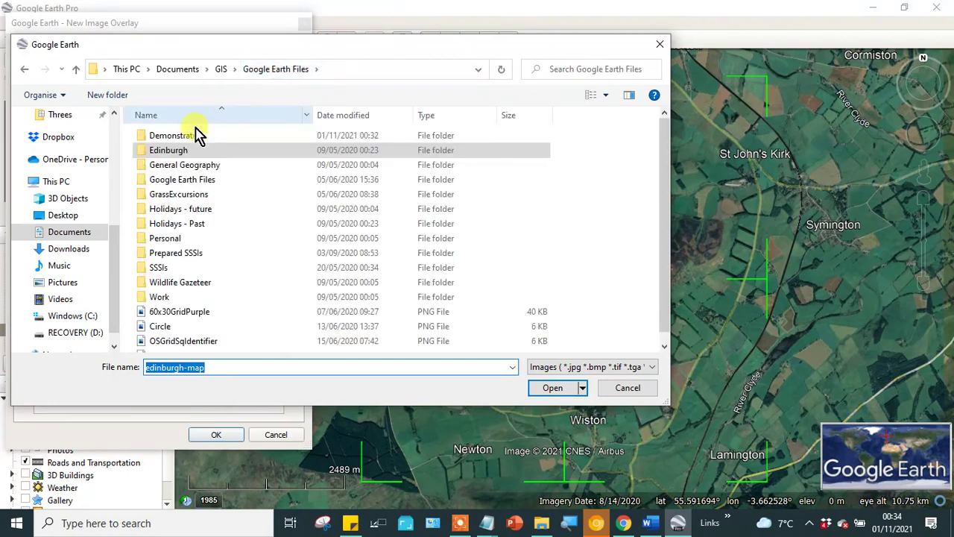
pyautogui.click(196, 140)
pyautogui.doubleClick(196, 140)
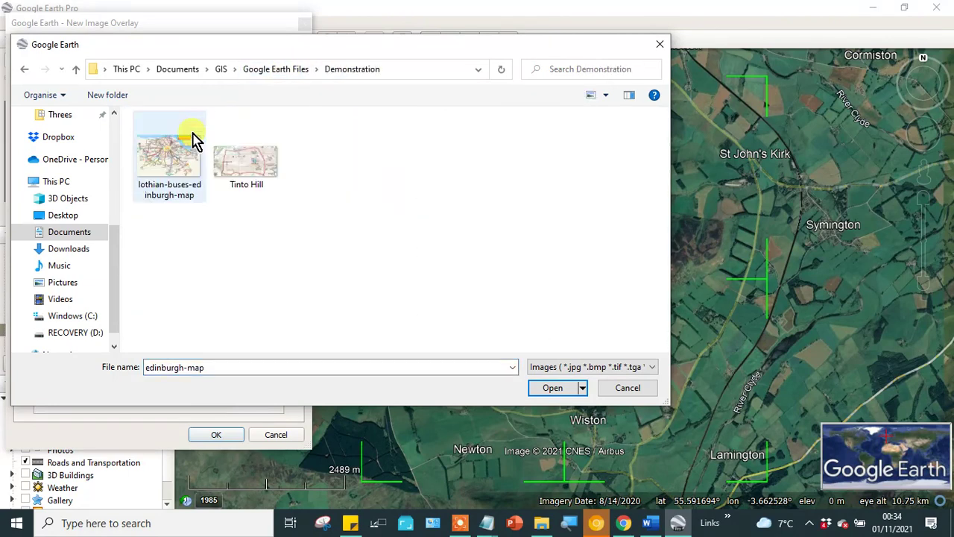
pyautogui.click(244, 165)
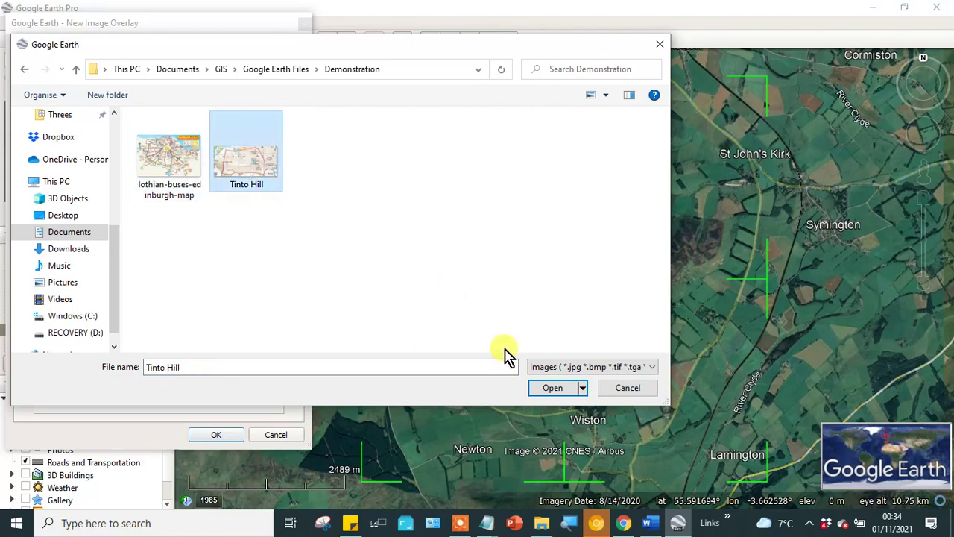
pyautogui.click(549, 393)
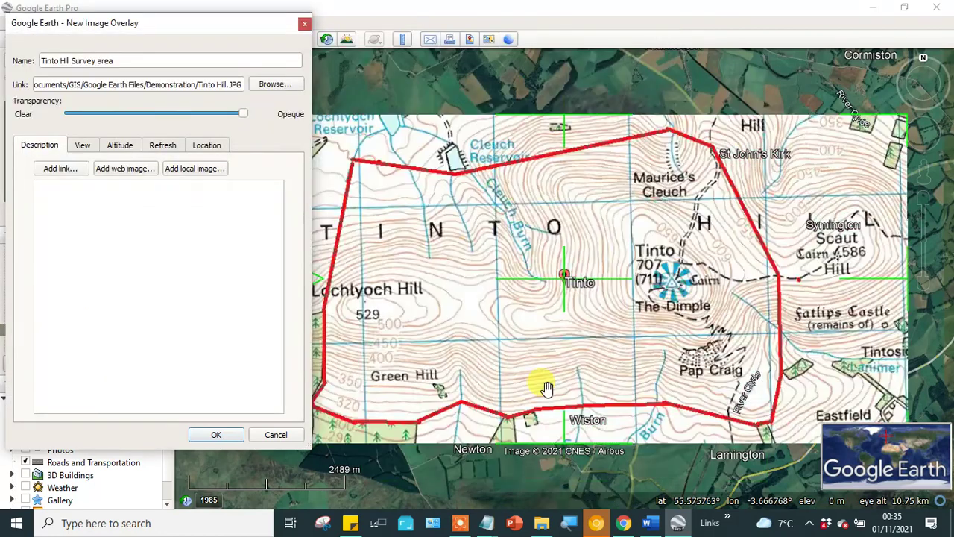
# - Try out the overlay's transparency, return it to fully opaque, and save the new overlay
pyautogui.click(926, 284)
pyautogui.click(925, 285)
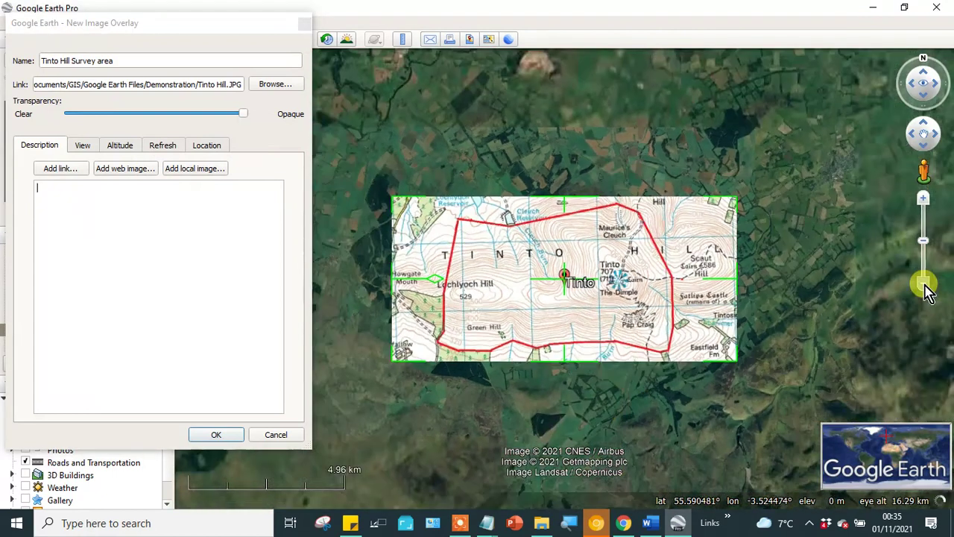
pyautogui.click(243, 114)
pyautogui.moveTo(224, 123); pyautogui.dragTo(274, 125)
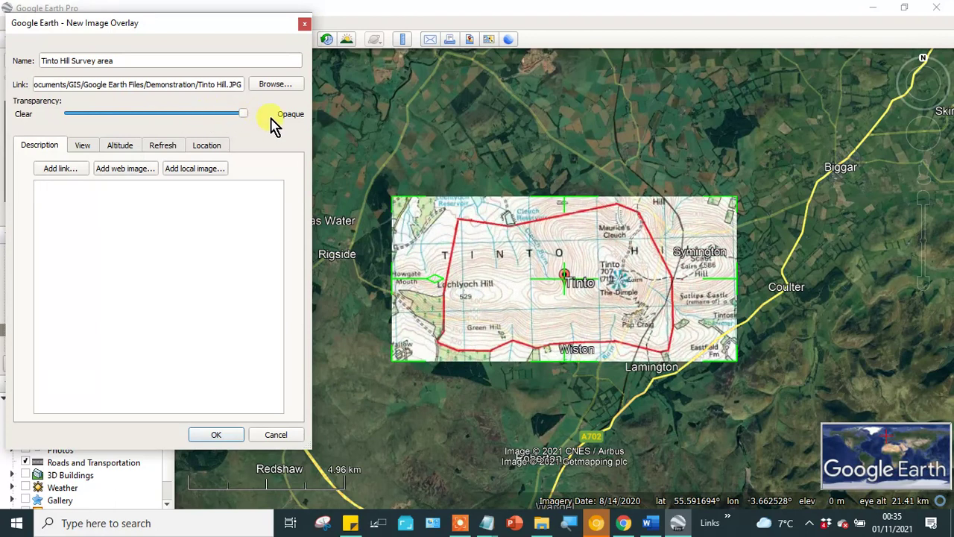
pyautogui.click(235, 432)
pyautogui.click(219, 435)
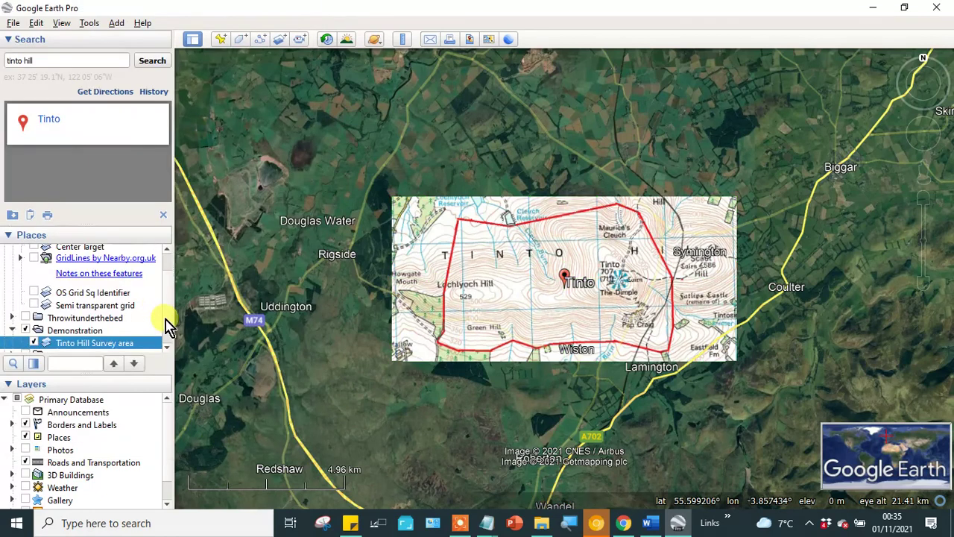
# - Turn on the GridLines by Nearby.org.uk layer in the Utilities folder
pyautogui.moveTo(166, 323); pyautogui.dragTo(167, 286)
pyautogui.click(58, 293)
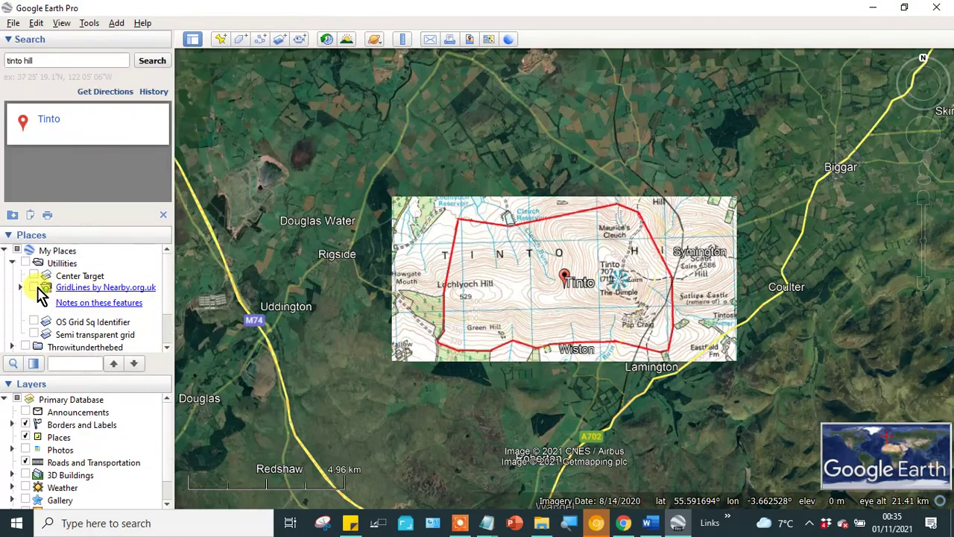
pyautogui.click(34, 287)
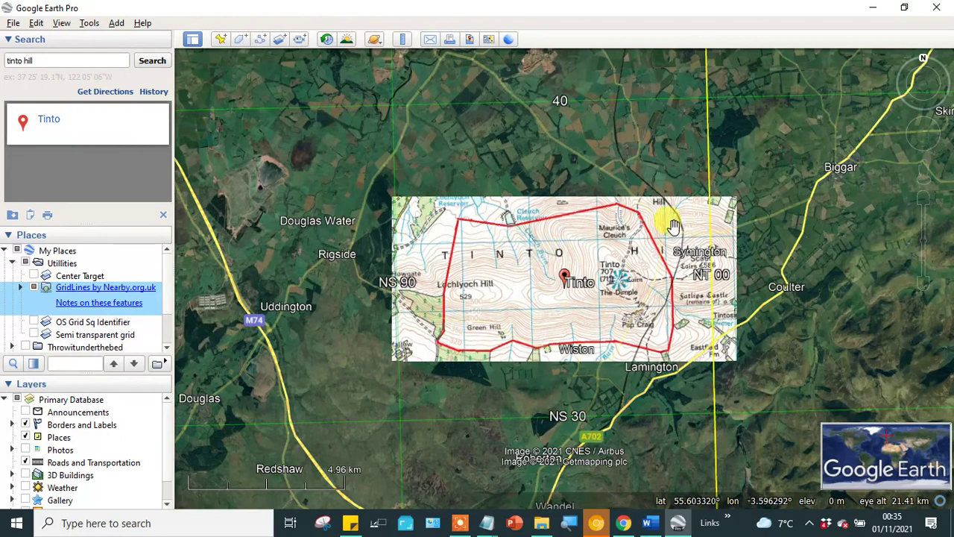
# - Expand the Demonstration folder in the saved places to show its contents
pyautogui.click(167, 349)
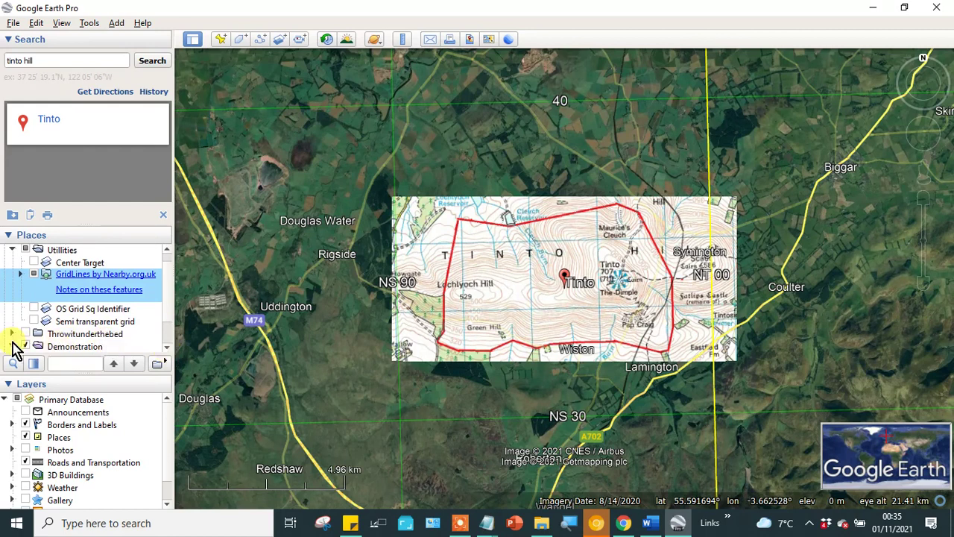
pyautogui.click(168, 349)
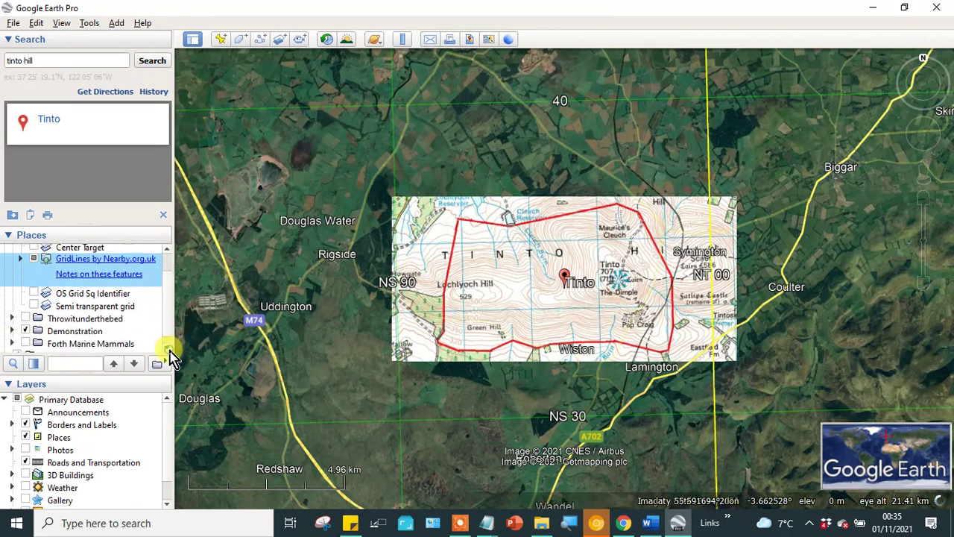
pyautogui.click(170, 350)
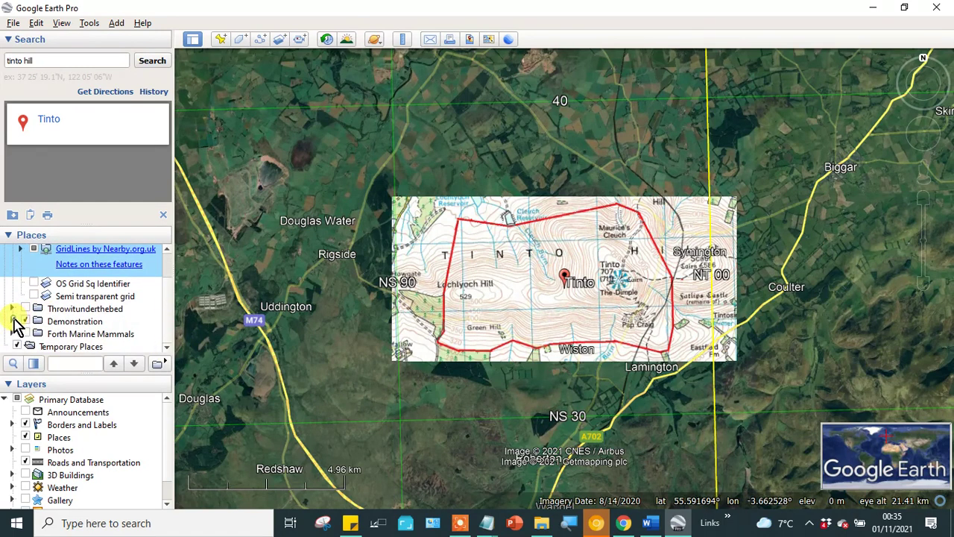
pyautogui.click(12, 321)
pyautogui.rightClick(66, 337)
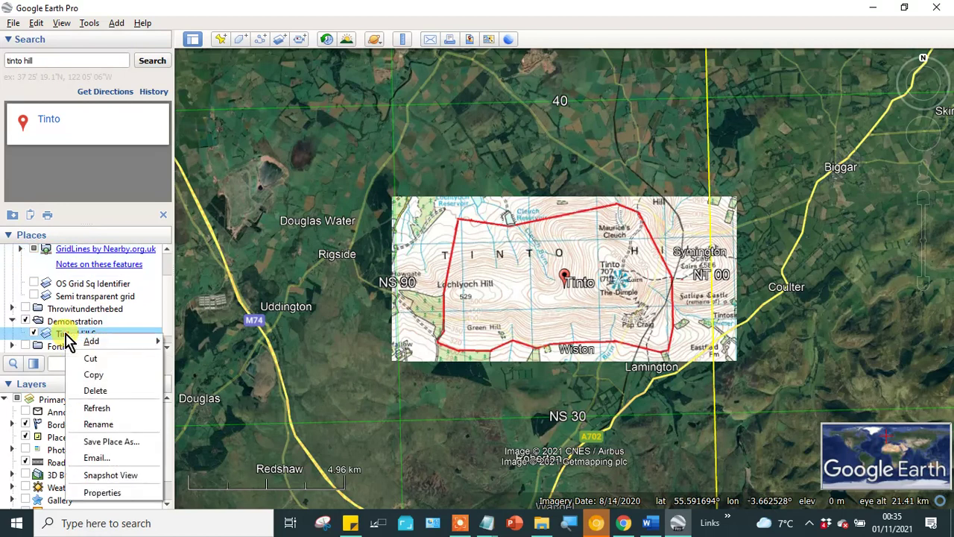
pyautogui.click(102, 493)
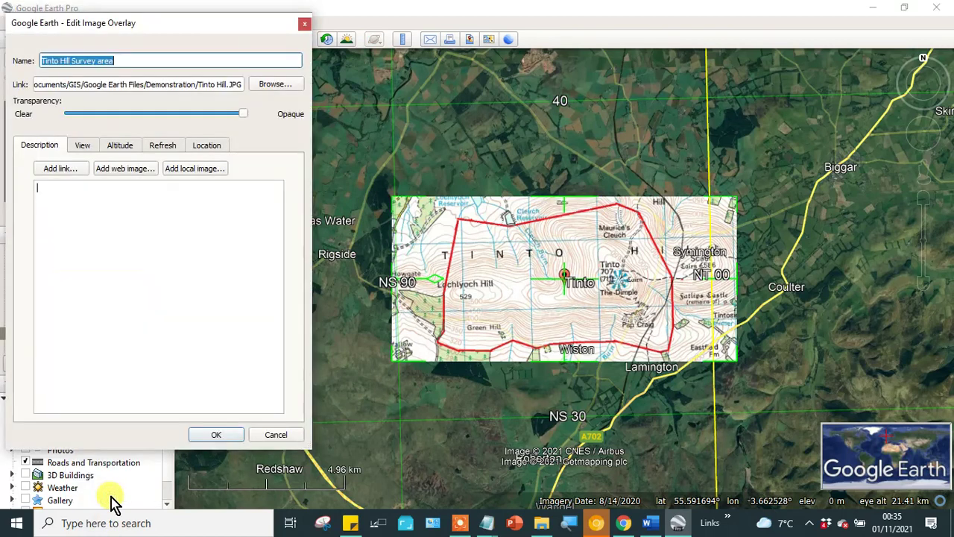
pyautogui.moveTo(391, 289)
pyautogui.mouseDown()
pyautogui.moveTo(422, 277)
pyautogui.moveTo(382, 290)
pyautogui.mouseUp()
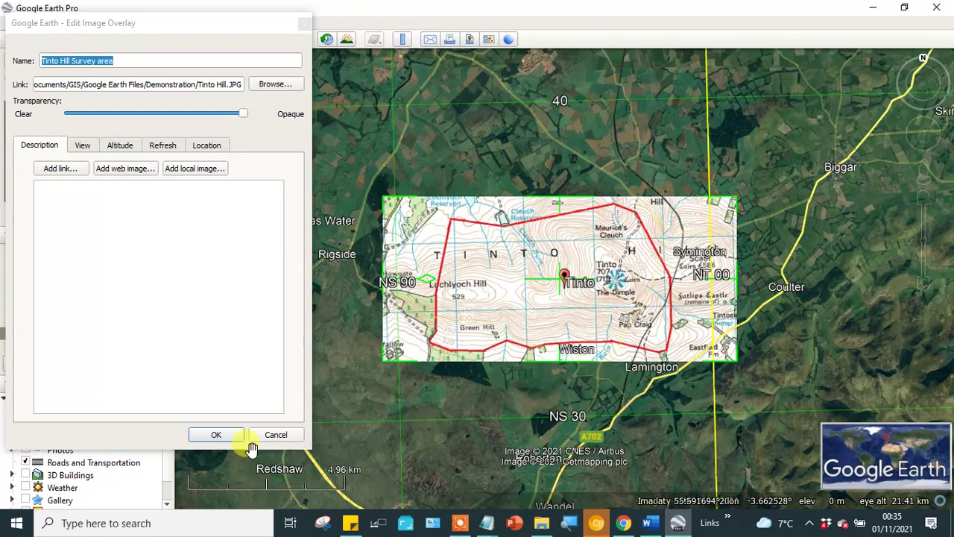
pyautogui.click(257, 438)
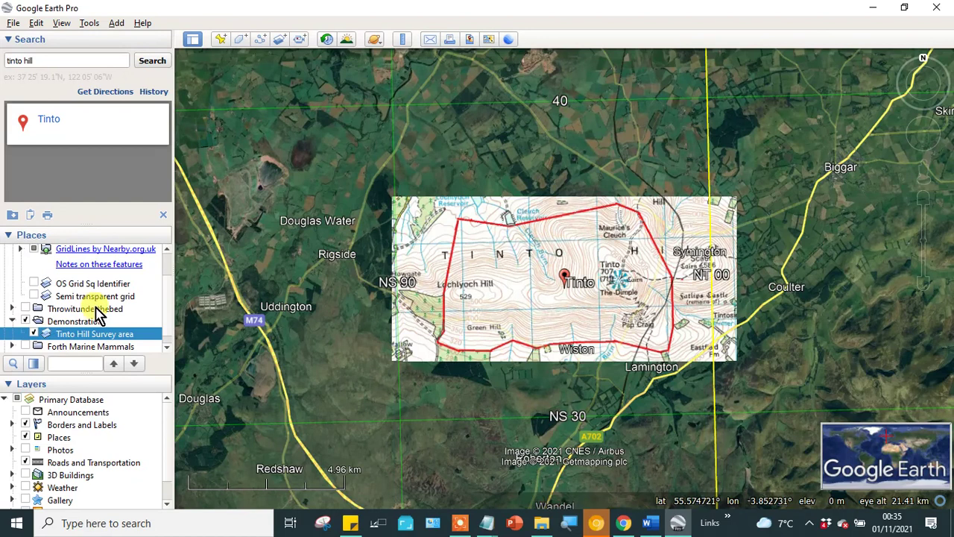
pyautogui.rightClick(89, 337)
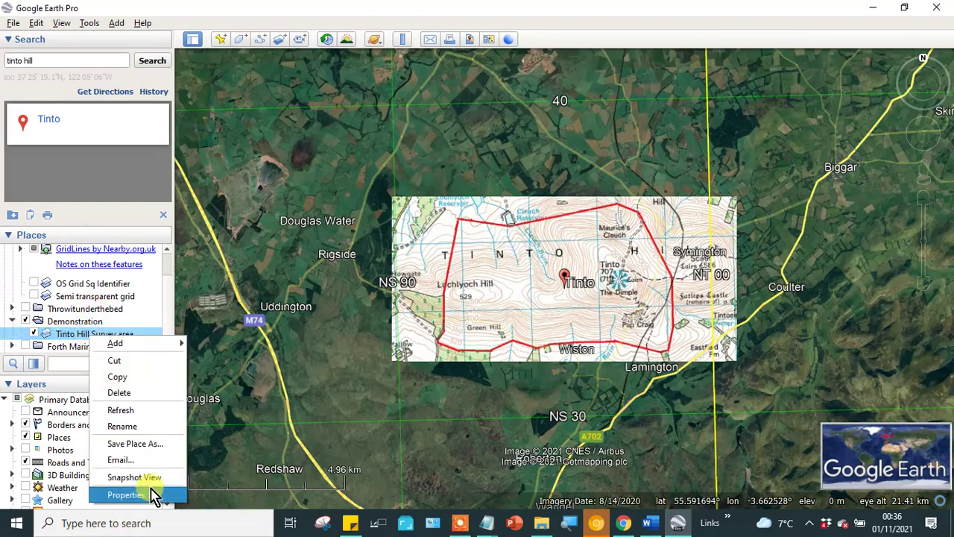
pyautogui.click(127, 495)
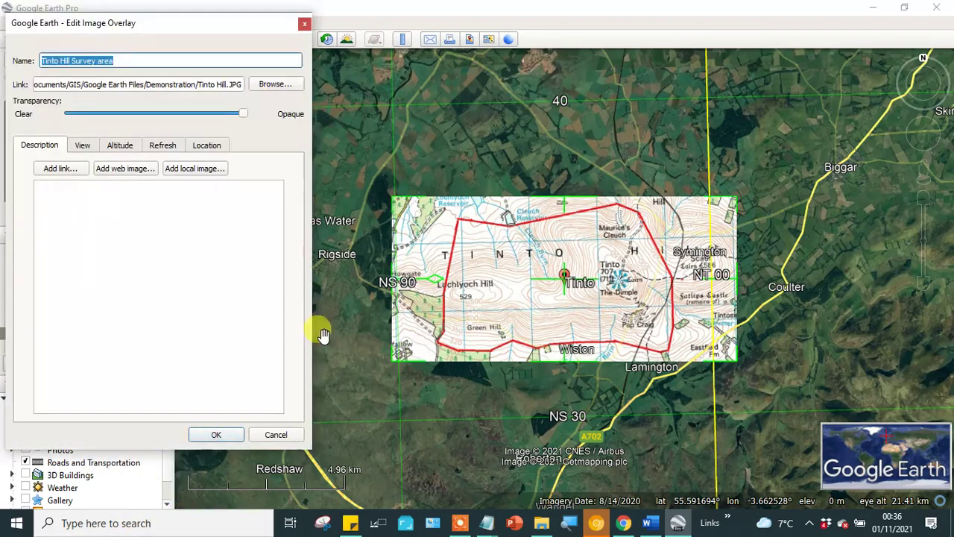
pyautogui.moveTo(392, 364); pyautogui.dragTo(400, 346)
pyautogui.click(270, 436)
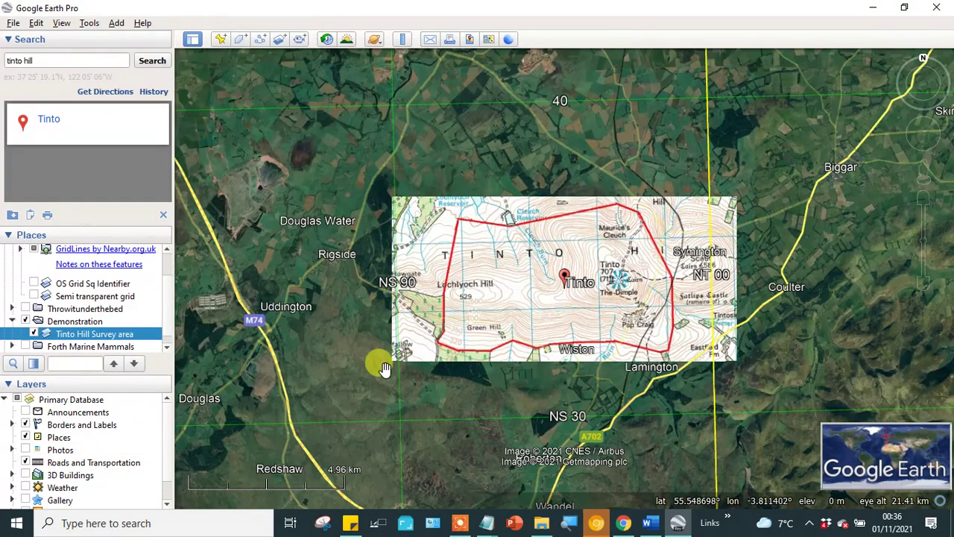
# - Edit the Tinto Hill Survey area overlay and shrink it around its centre from the southwest corner
pyautogui.click(84, 334)
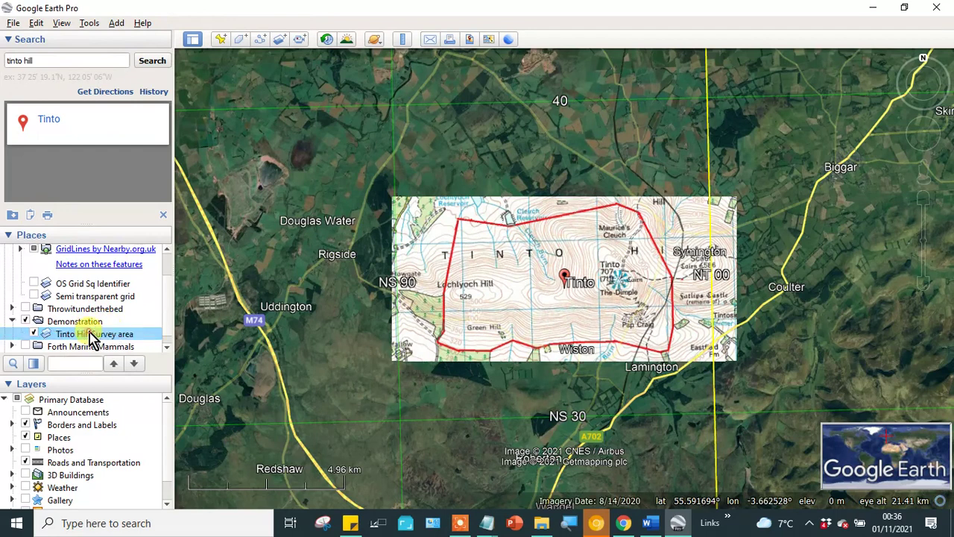
pyautogui.rightClick(91, 336)
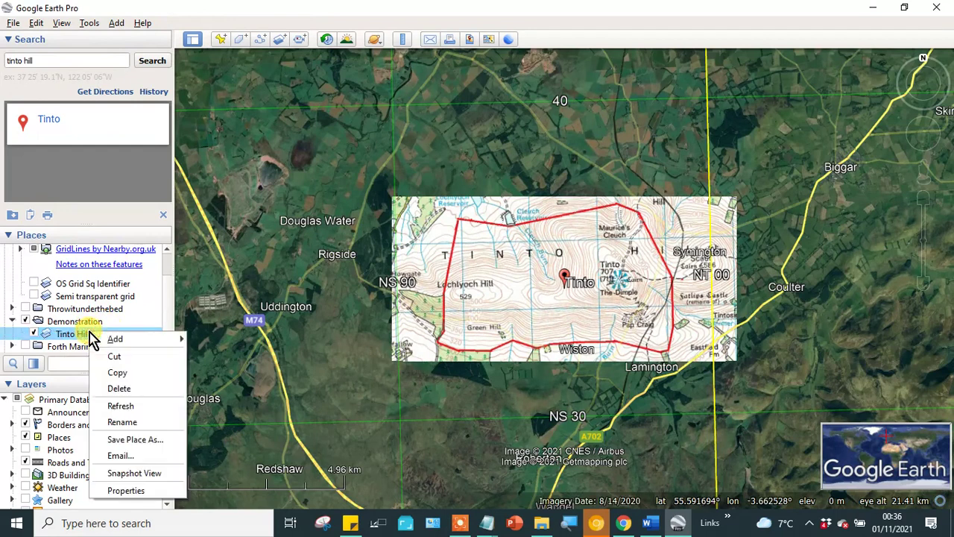
pyautogui.click(135, 495)
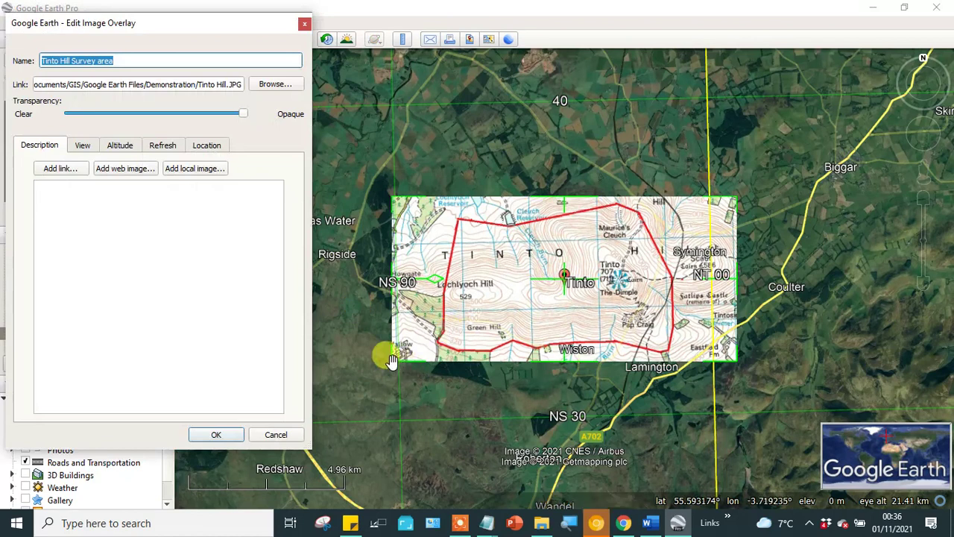
pyautogui.moveTo(394, 370); pyautogui.dragTo(445, 332)
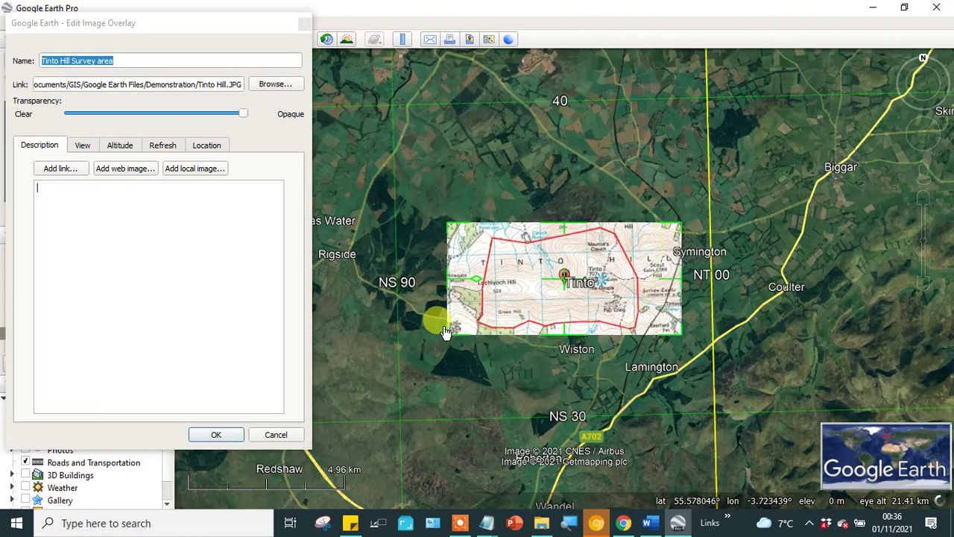
# - Show the numbered kilometre grid lines around the overlay and stretch the overlay's west edge slightly outward
pyautogui.click(924, 199)
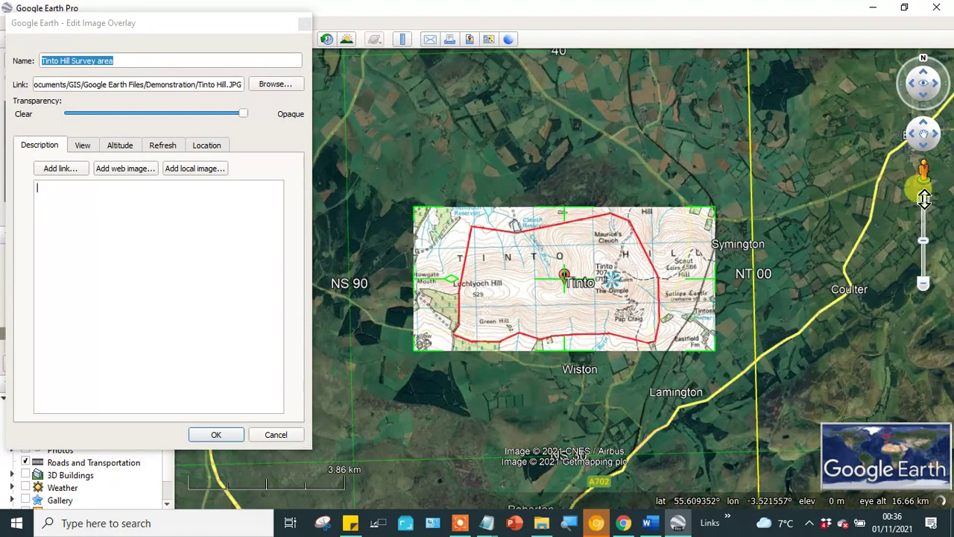
pyautogui.click(924, 200)
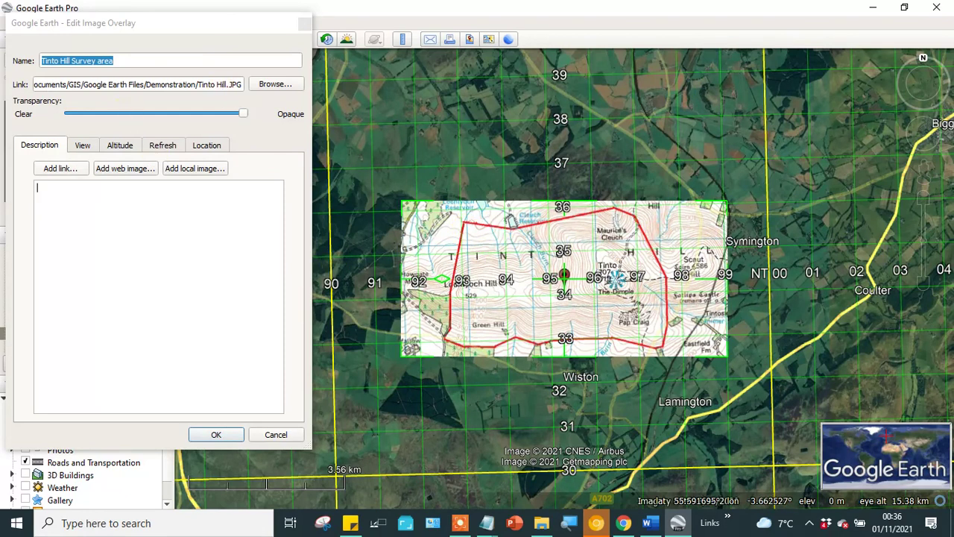
pyautogui.click(149, 24)
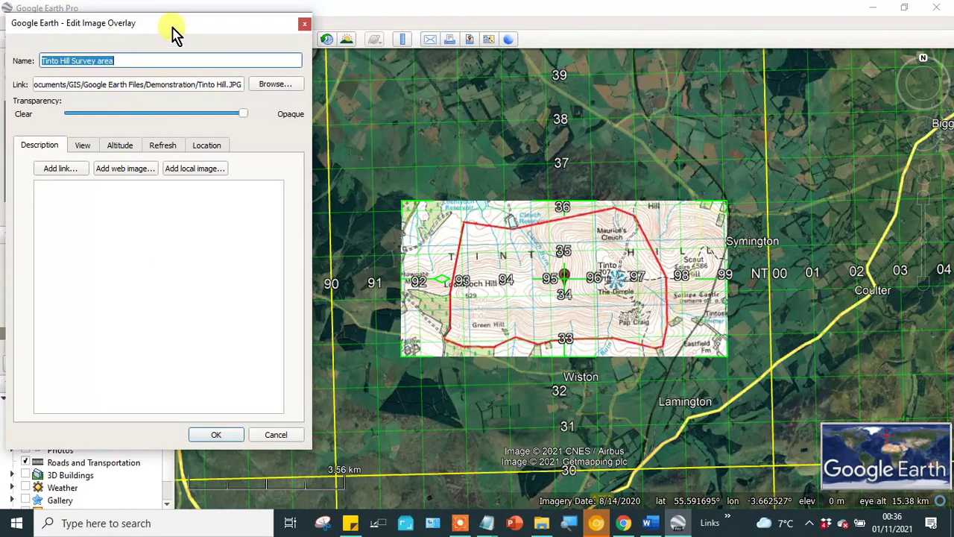
pyautogui.moveTo(170, 45); pyautogui.dragTo(190, 33)
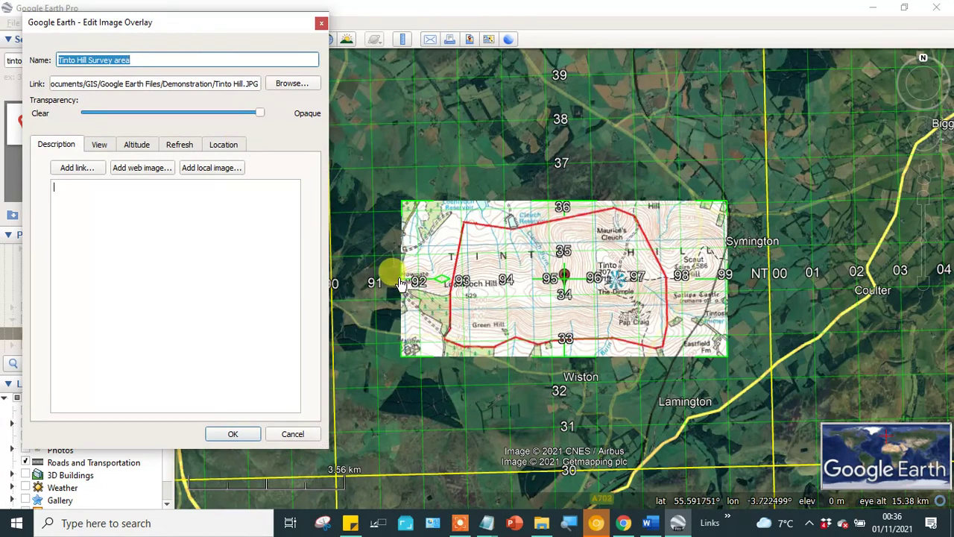
pyautogui.moveTo(401, 284); pyautogui.dragTo(416, 134)
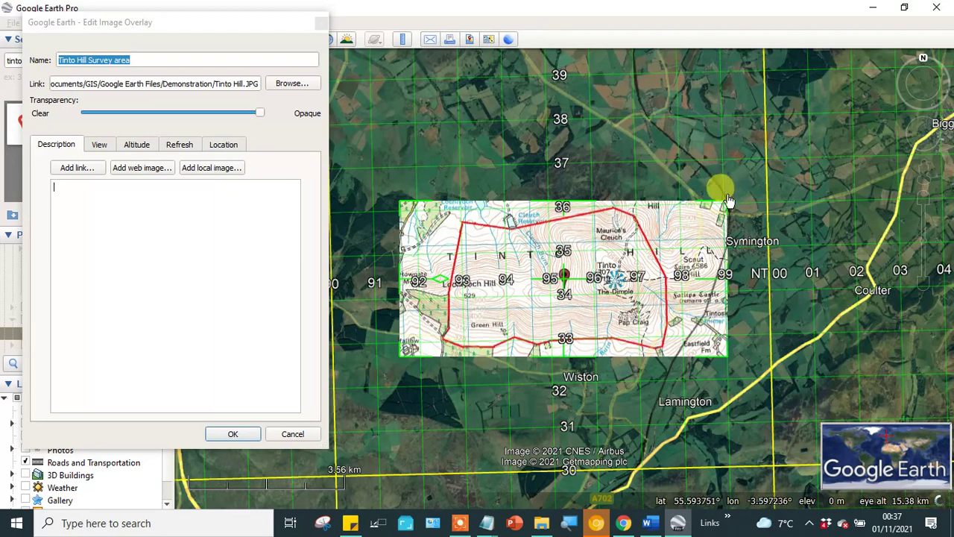
# - Shrink the Tinto Hill Survey area overlay around its centre and shift it slightly east to span grid lines 93 to 98
pyautogui.moveTo(726, 209); pyautogui.dragTo(677, 225)
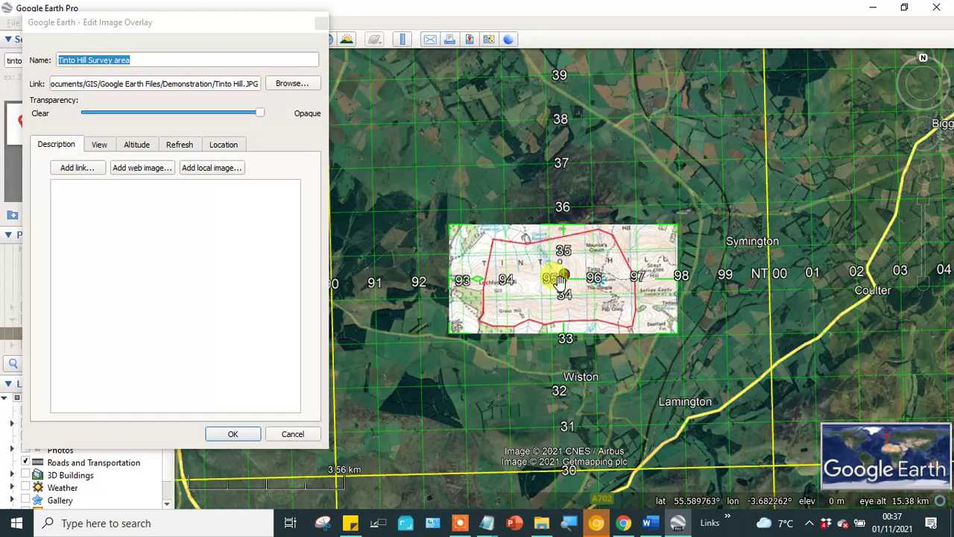
pyautogui.moveTo(566, 288); pyautogui.dragTo(573, 282)
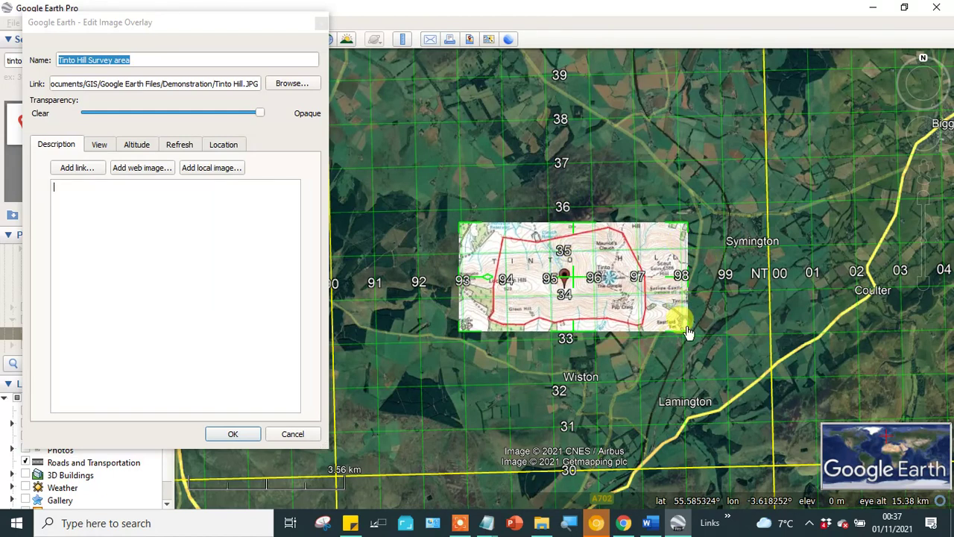
pyautogui.moveTo(688, 334); pyautogui.dragTo(688, 334)
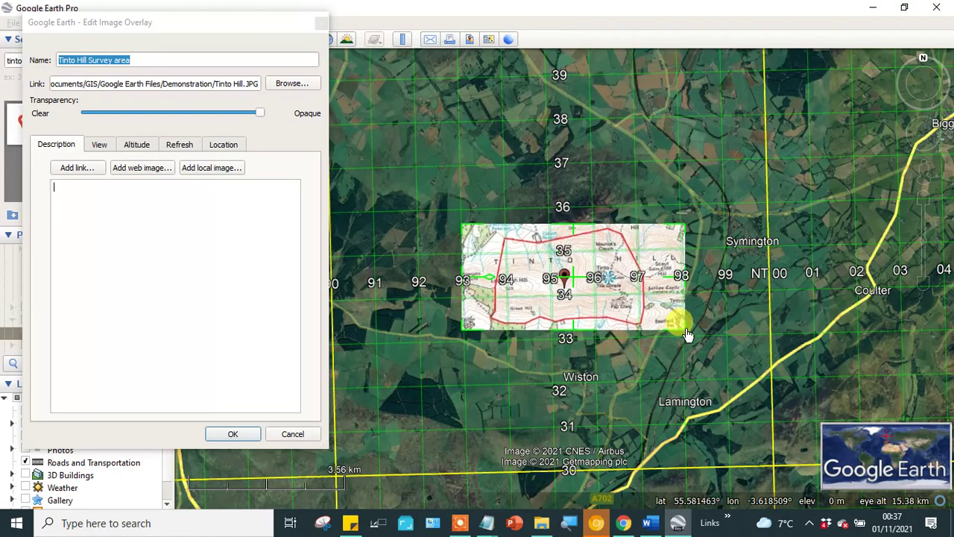
pyautogui.moveTo(688, 335); pyautogui.dragTo(686, 335)
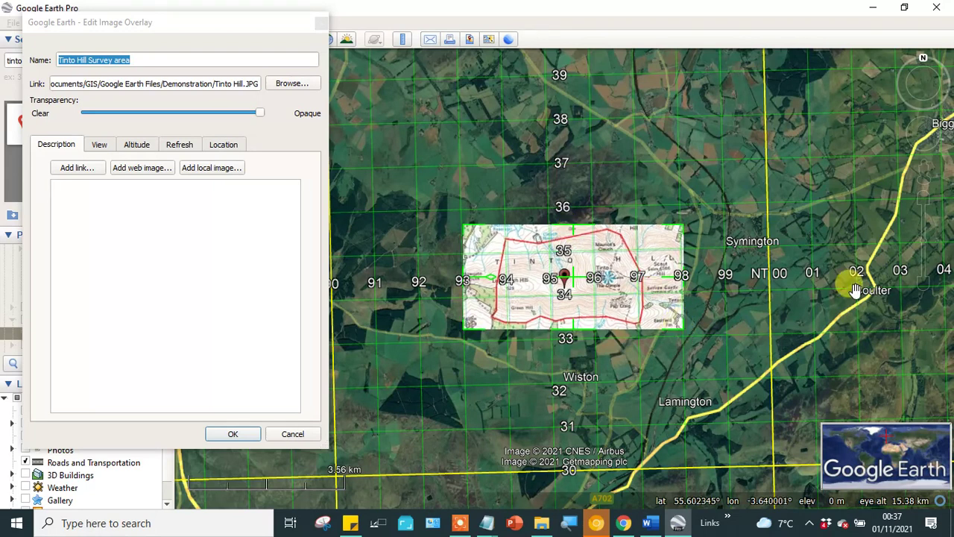
# - Fine-tune the overlay's north, east and west edges to match the map's printed grid with the kilometre grid lines
pyautogui.click(924, 203)
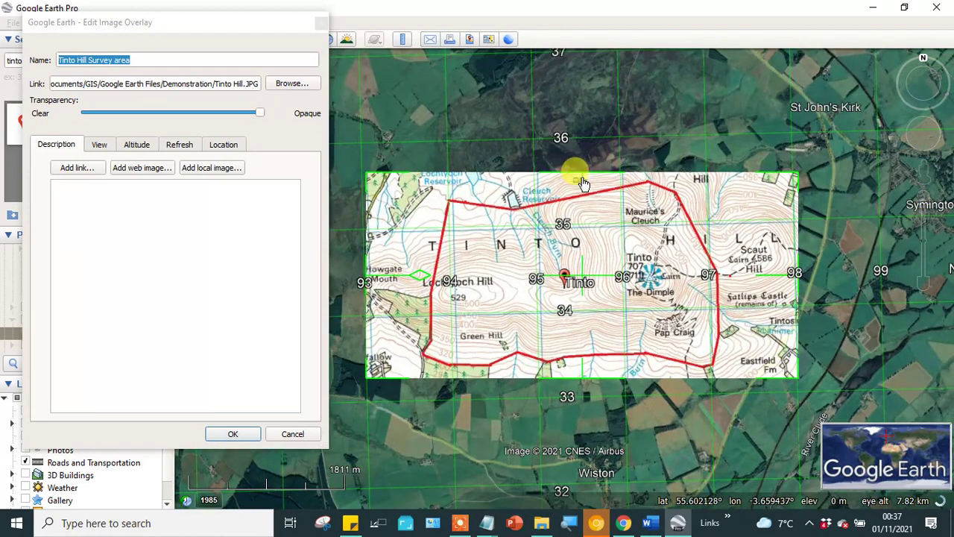
pyautogui.moveTo(583, 173)
pyautogui.mouseDown()
pyautogui.moveTo(582, 187)
pyautogui.moveTo(581, 175)
pyautogui.mouseUp()
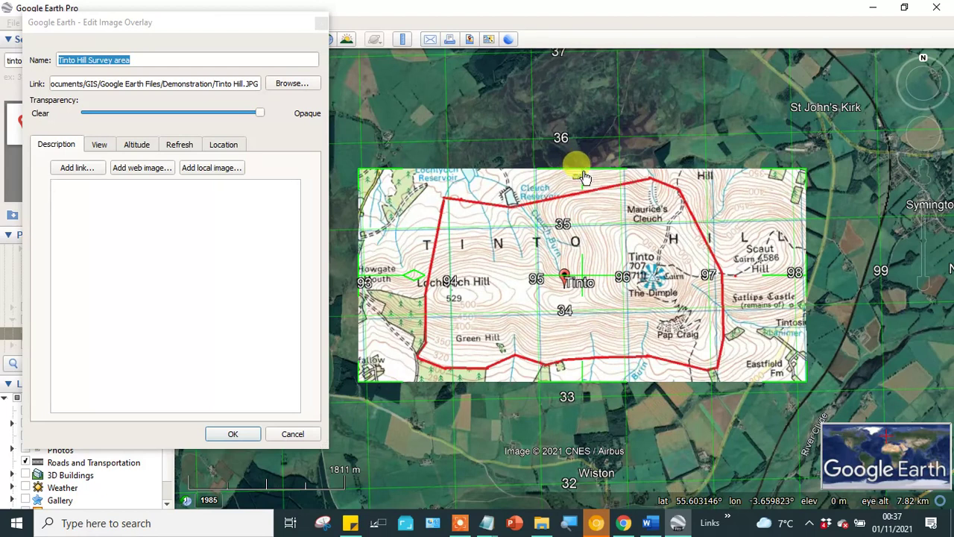
pyautogui.moveTo(582, 175); pyautogui.dragTo(581, 173)
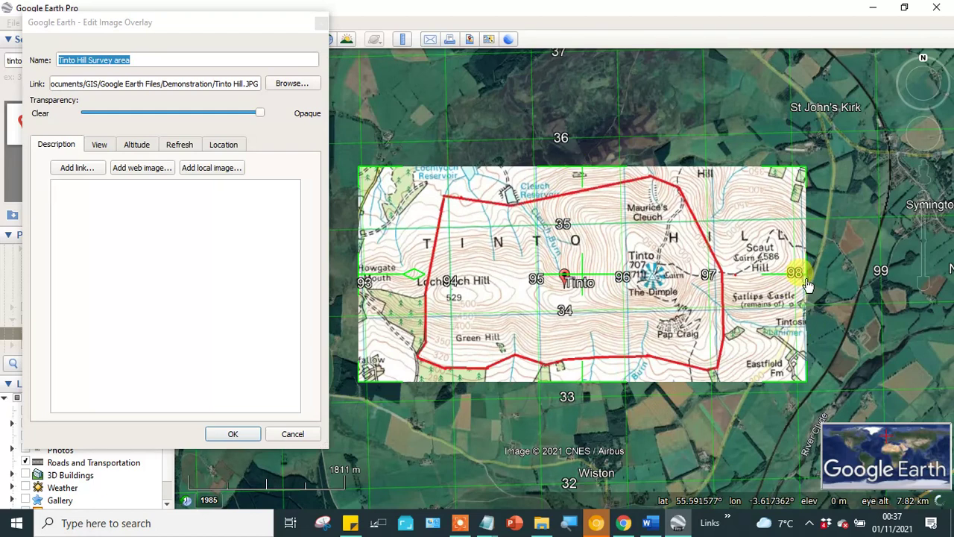
pyautogui.moveTo(807, 283); pyautogui.dragTo(799, 283)
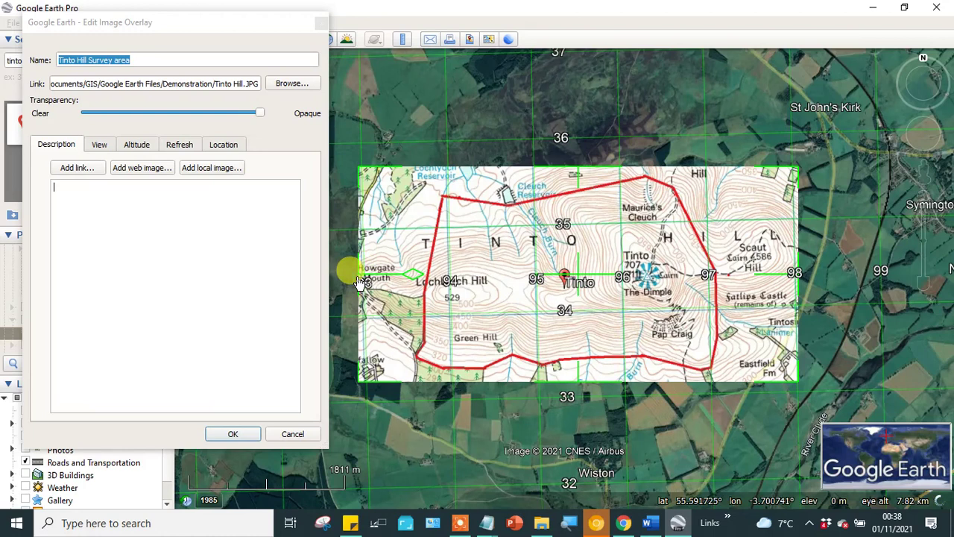
pyautogui.moveTo(360, 282); pyautogui.dragTo(364, 281)
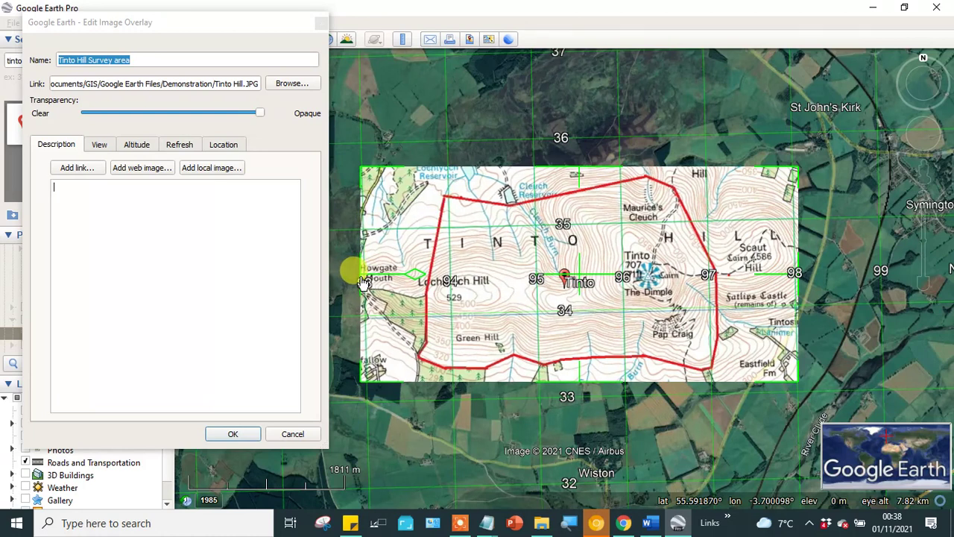
# - Make the overlay mostly transparent and move it one grid square west, placing the map's Tinto summit at the Tinto placemark
pyautogui.click(256, 111)
pyautogui.moveTo(229, 120); pyautogui.dragTo(126, 126)
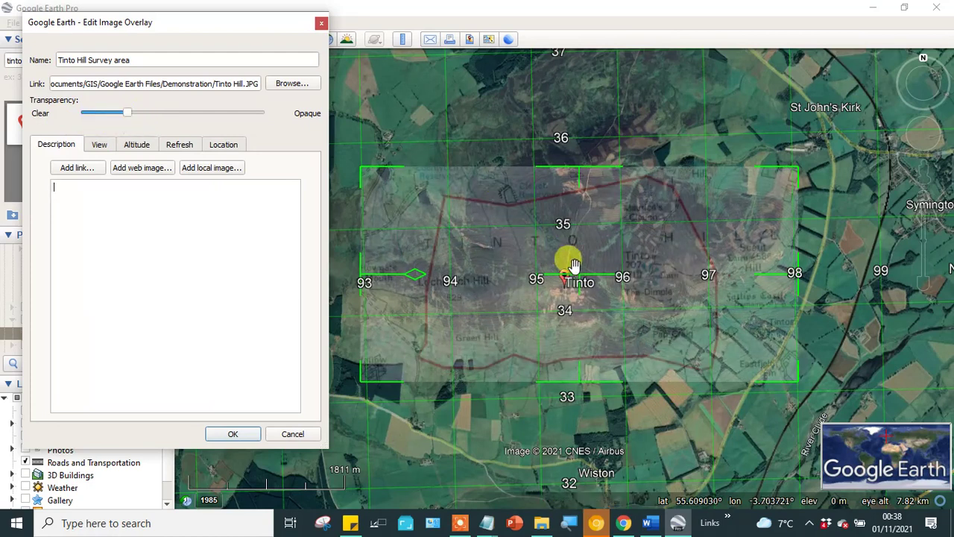
pyautogui.moveTo(583, 280); pyautogui.dragTo(496, 280)
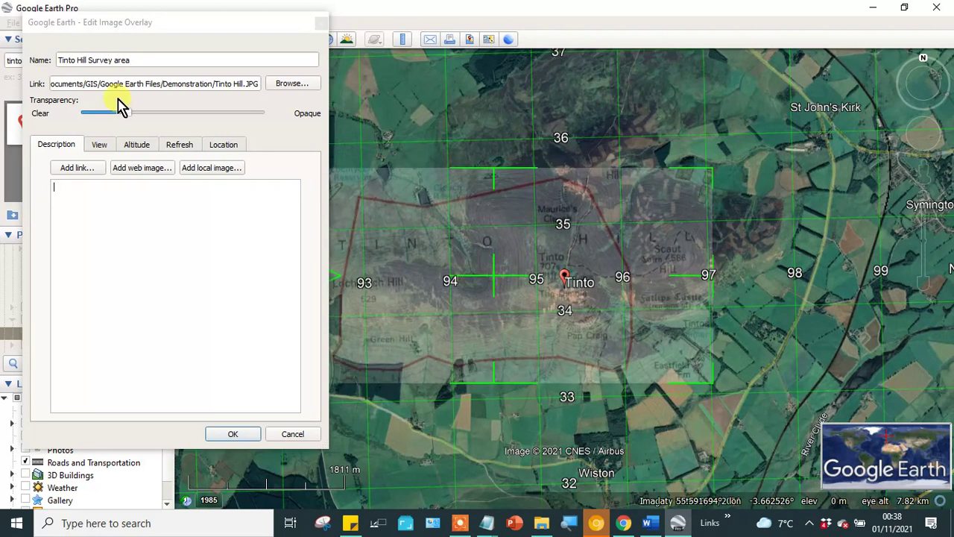
# - Restore the overlay to fully opaque, pull its south edge slightly inward, and save the overlay
pyautogui.moveTo(124, 113); pyautogui.dragTo(297, 134)
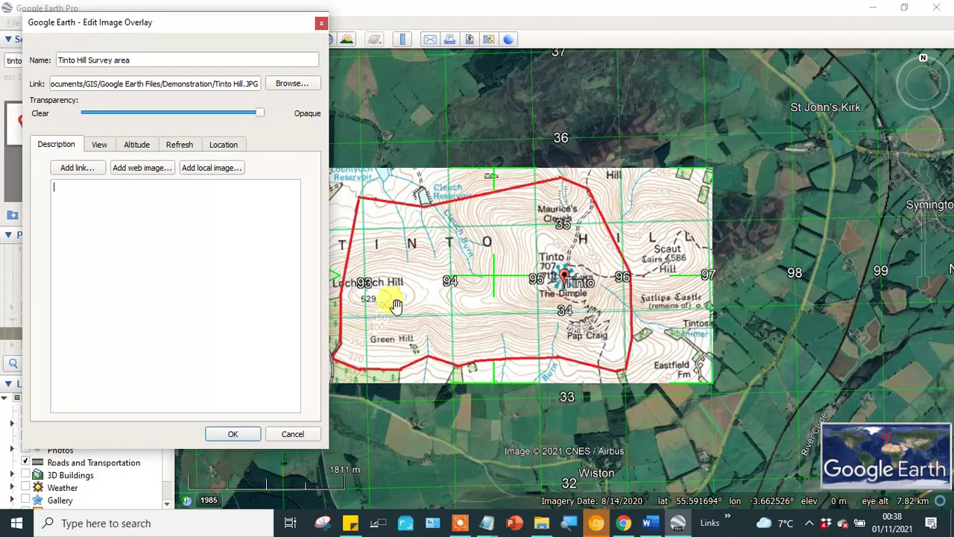
pyautogui.moveTo(492, 388); pyautogui.dragTo(492, 386)
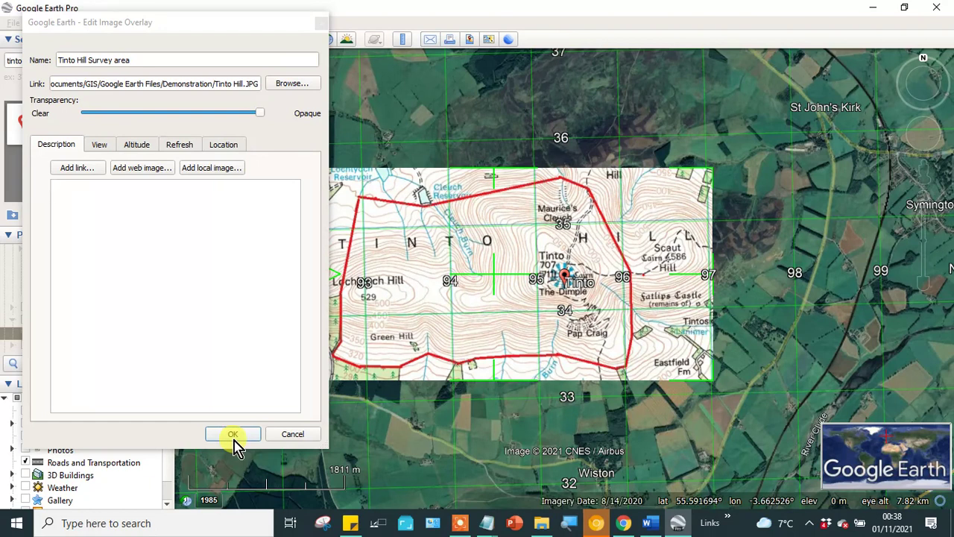
pyautogui.click(234, 435)
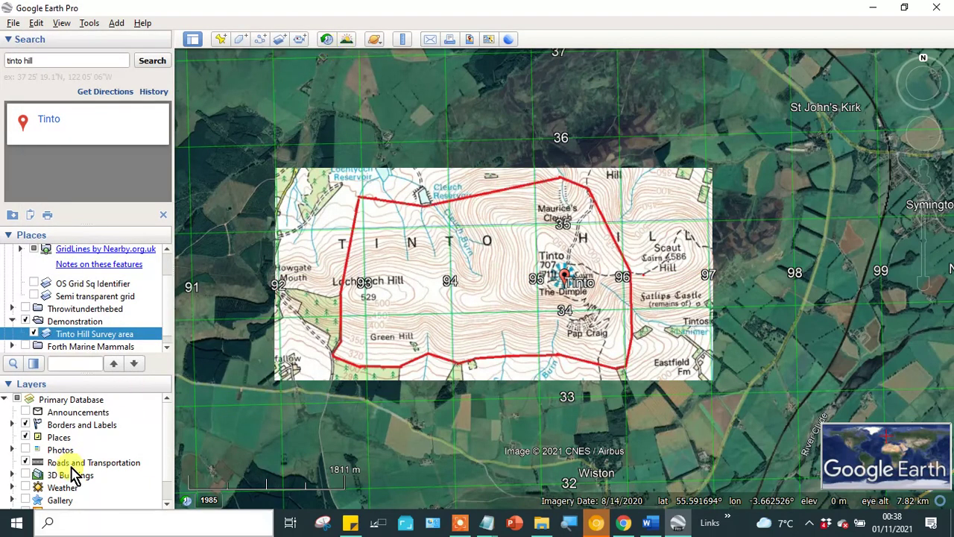
# - Copy the Semi transparent grid overlay and paste it into the Demonstration folder
pyautogui.rightClick(93, 302)
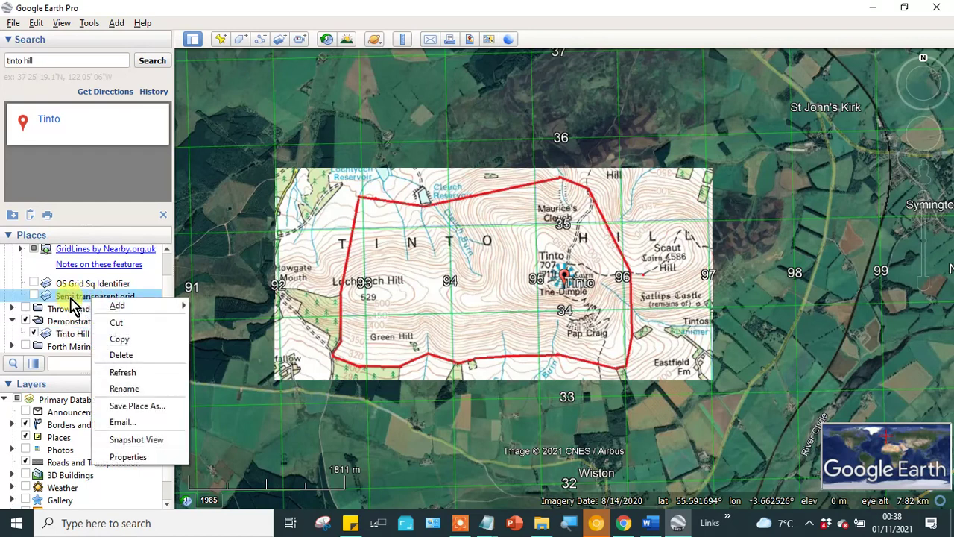
pyautogui.click(123, 340)
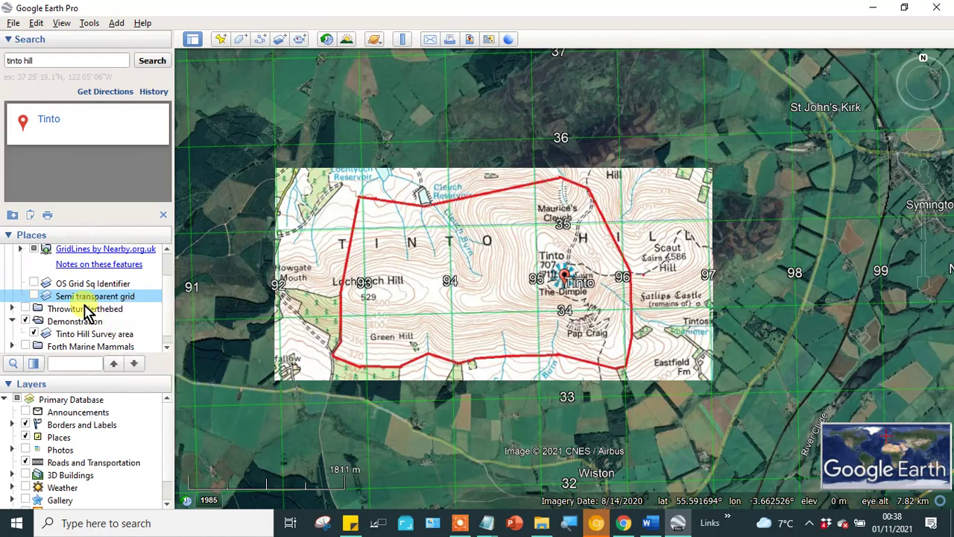
pyautogui.rightClick(88, 309)
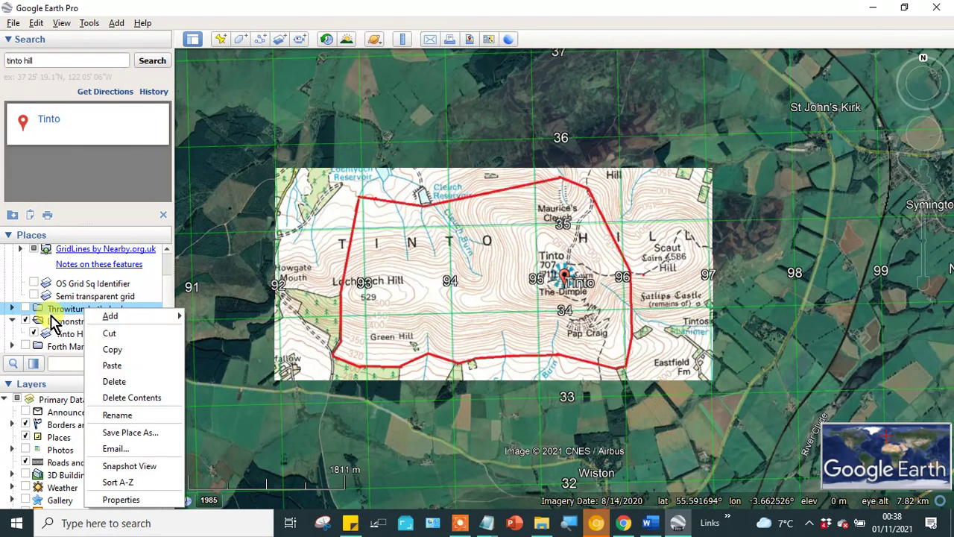
pyautogui.click(54, 325)
pyautogui.rightClick(55, 324)
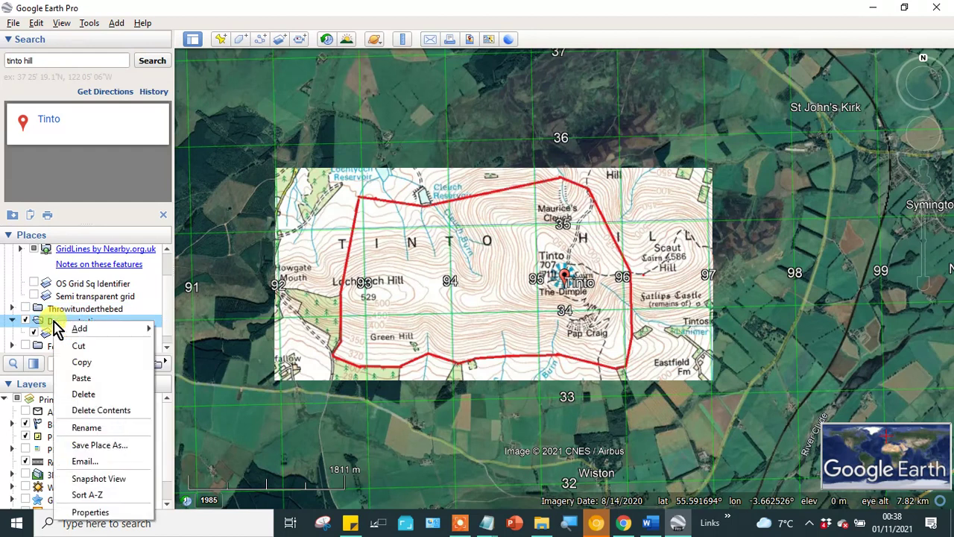
pyautogui.click(106, 381)
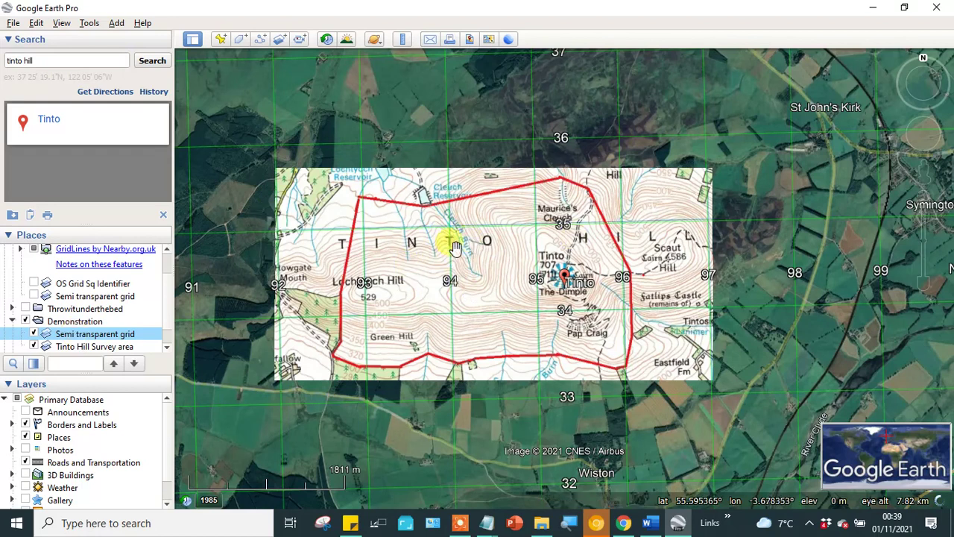
# - Move the Demonstration folder's Semi transparent grid overlay onto Tinto Hill, save it, and fly to the Tinto Hill Survey area
pyautogui.rightClick(121, 340)
pyautogui.doubleClick(101, 339)
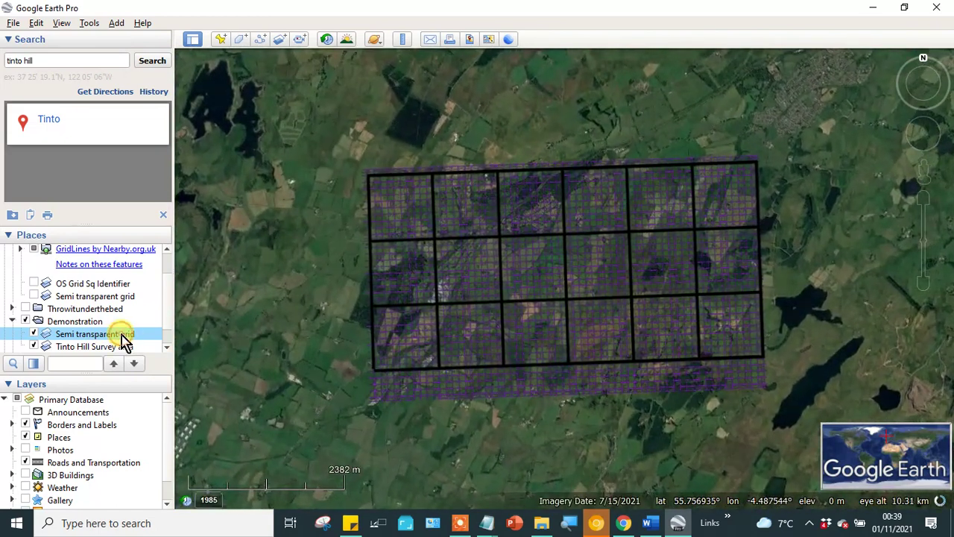
pyautogui.rightClick(125, 340)
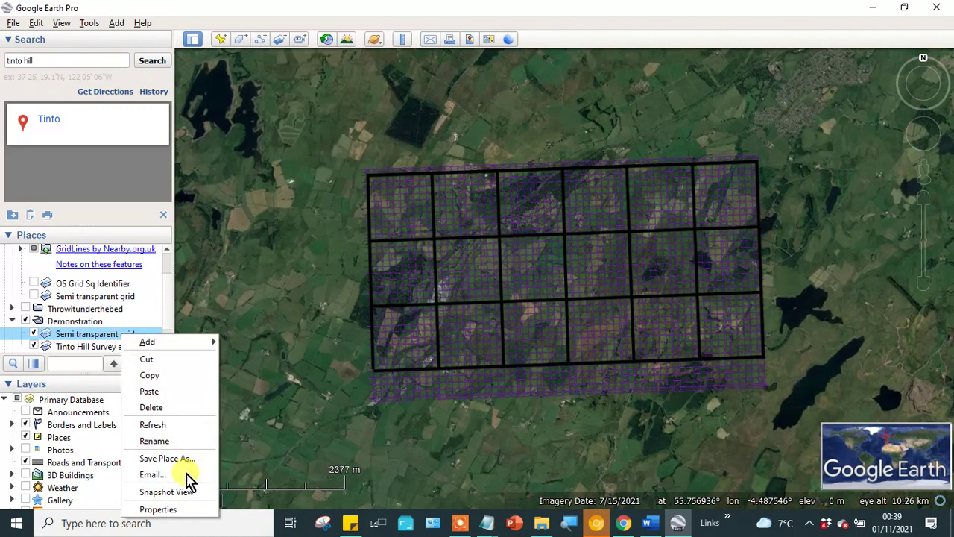
pyautogui.click(158, 509)
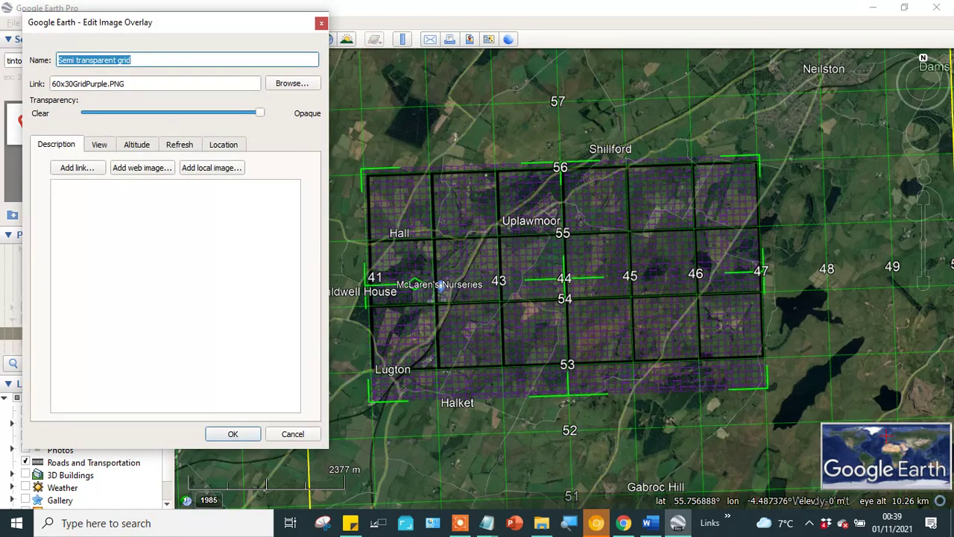
pyautogui.click(923, 283)
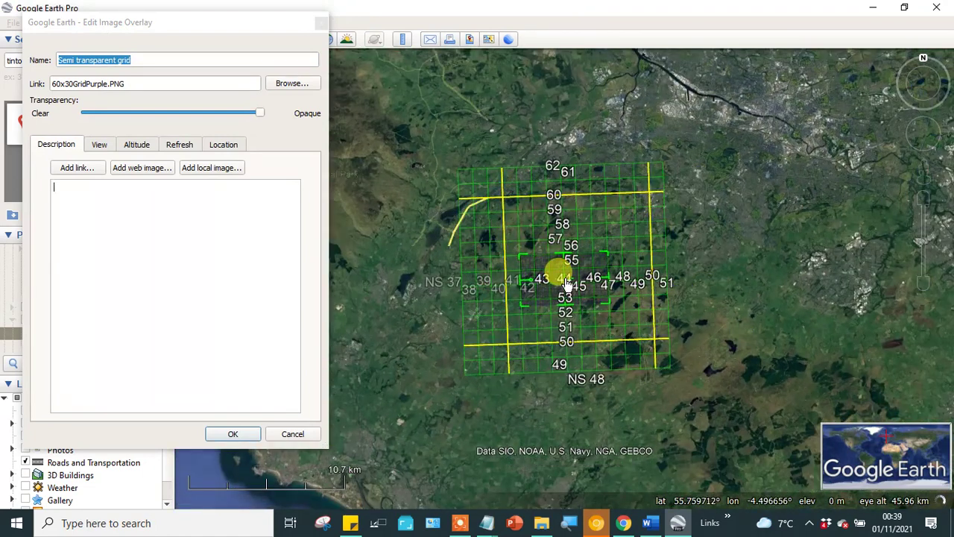
pyautogui.moveTo(863, 250); pyautogui.dragTo(341, 315)
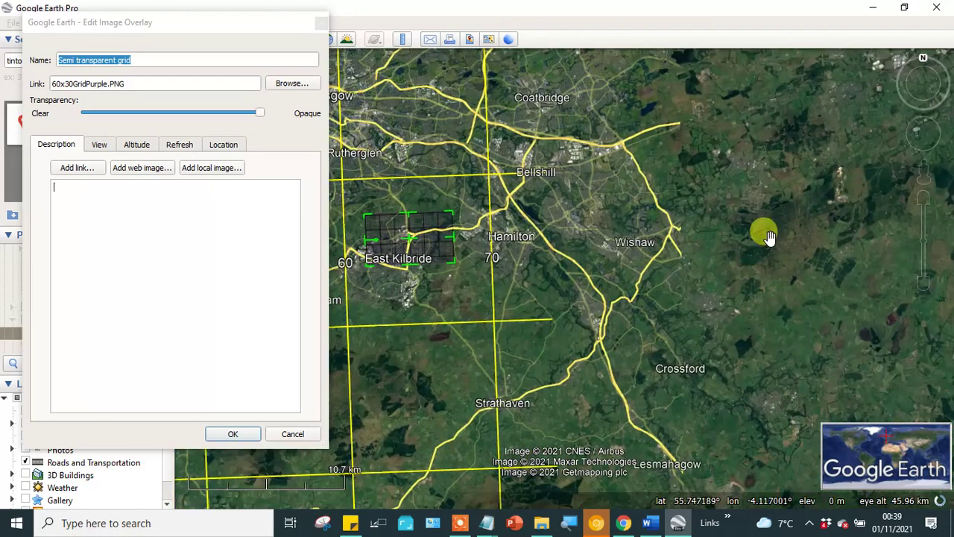
pyautogui.click(926, 287)
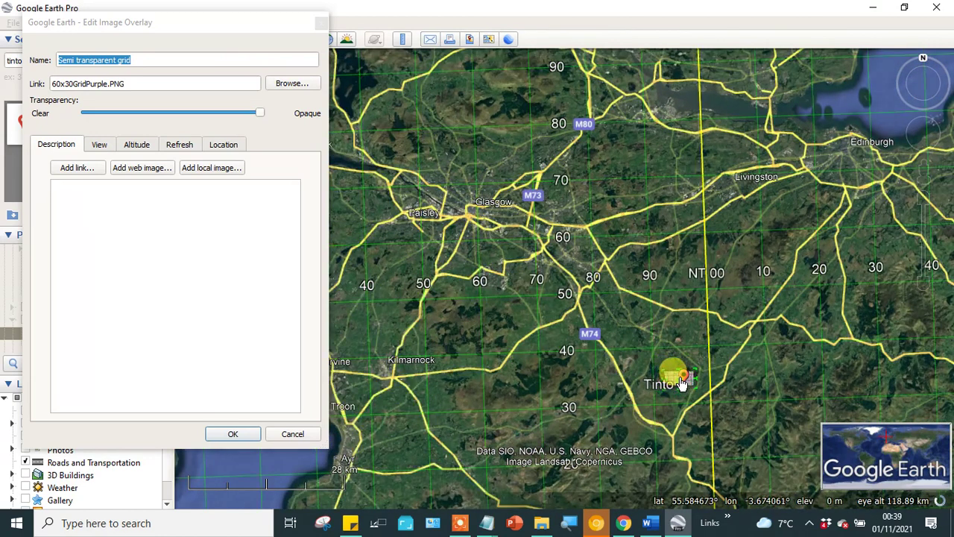
pyautogui.click(229, 439)
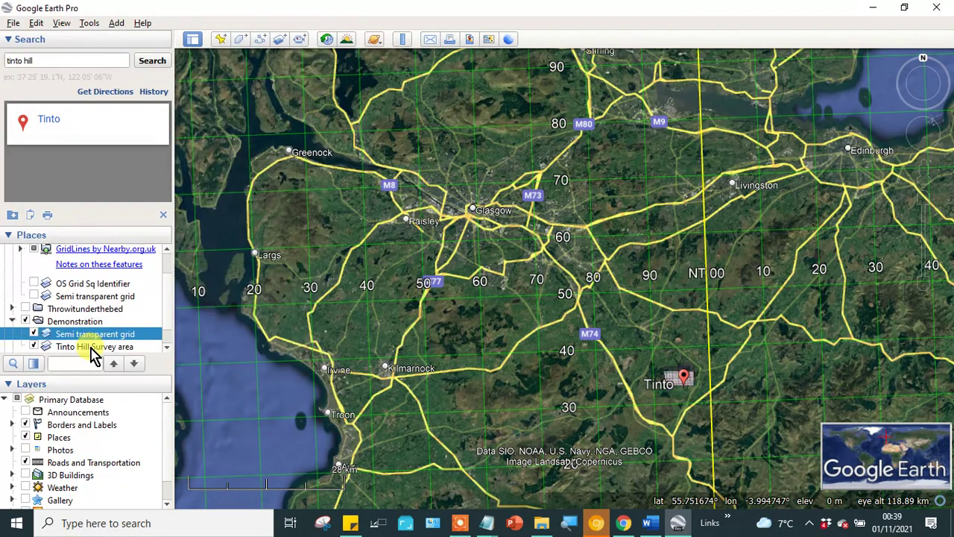
pyautogui.doubleClick(90, 347)
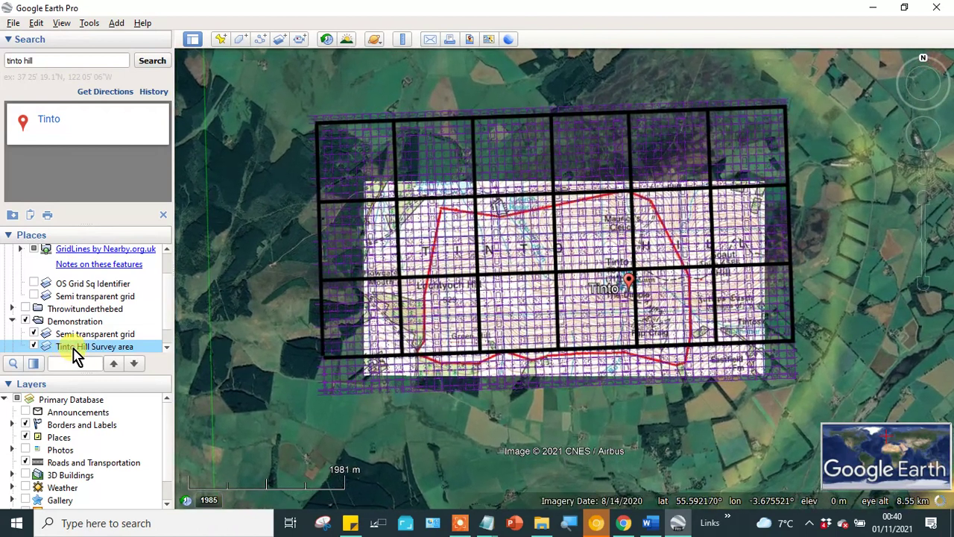
pyautogui.rightClick(75, 354)
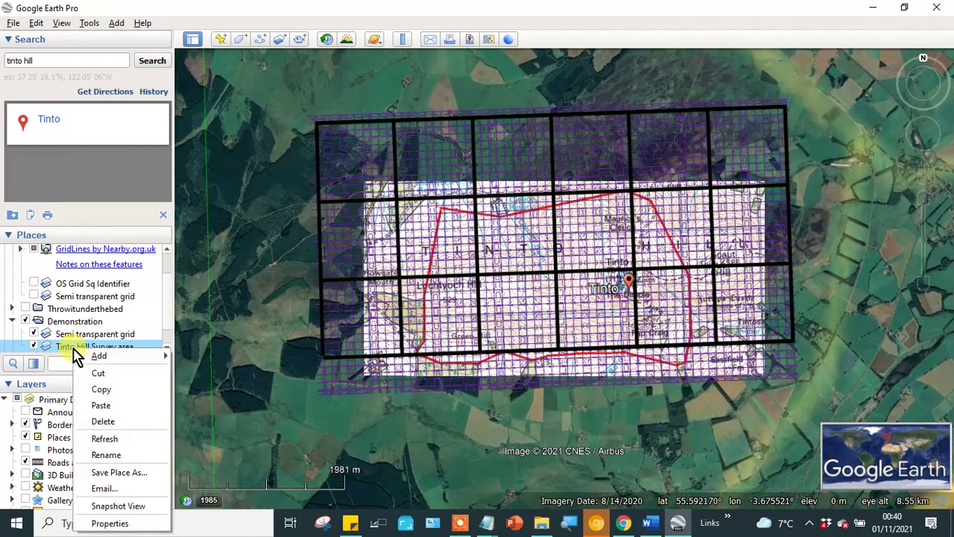
pyautogui.click(112, 523)
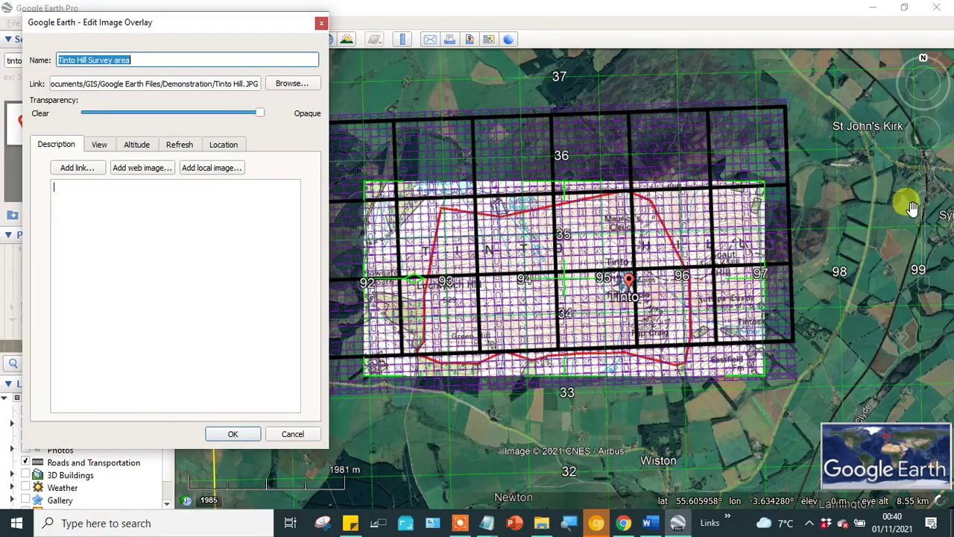
pyautogui.moveTo(566, 287)
pyautogui.mouseDown()
pyautogui.moveTo(573, 254)
pyautogui.moveTo(569, 262)
pyautogui.moveTo(633, 207)
pyautogui.moveTo(645, 158)
pyautogui.mouseUp()
pyautogui.moveTo(618, 286); pyautogui.dragTo(594, 376)
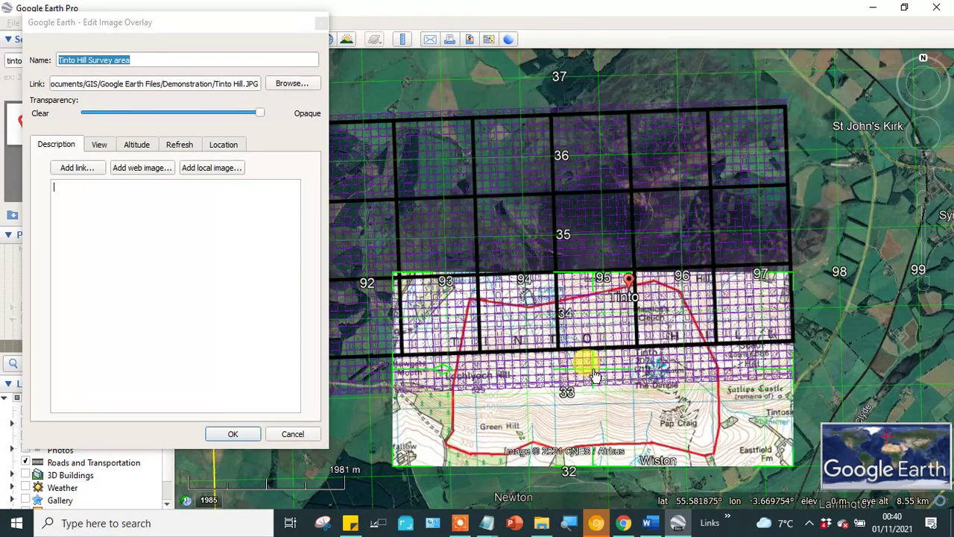
pyautogui.click(298, 434)
pyautogui.click(294, 437)
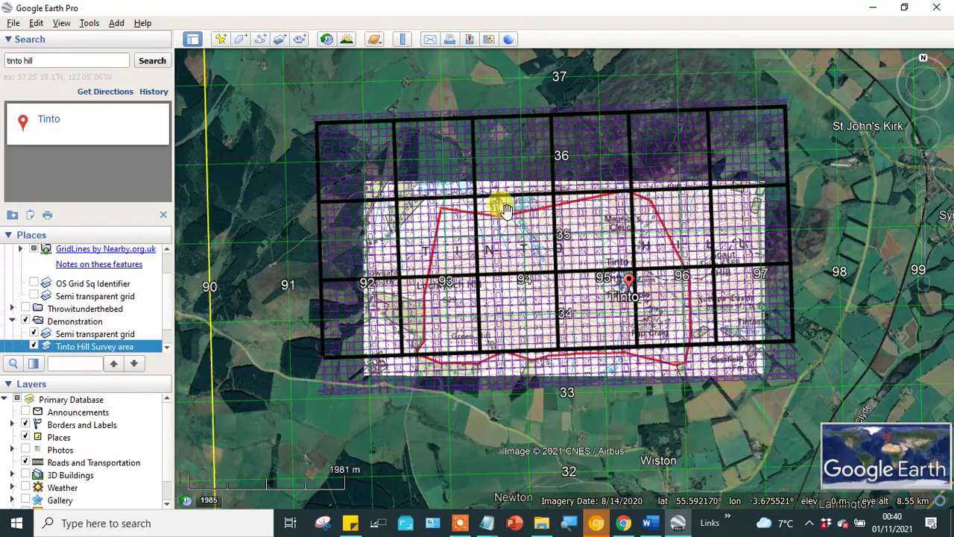
# - Edit the Demonstration folder's Semi transparent grid and shift it southeast until its heavy vertical lines approach grid lines 92 to 98
pyautogui.click(107, 340)
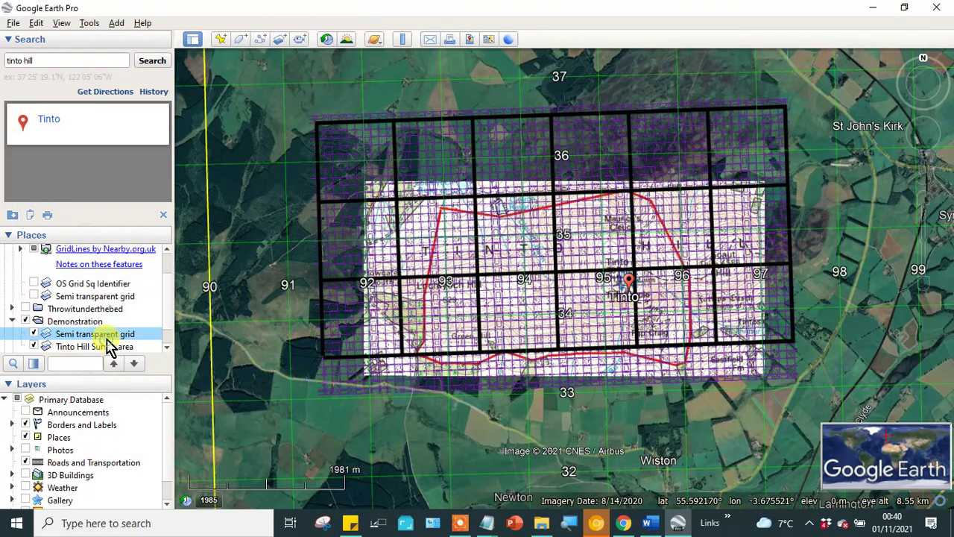
pyautogui.rightClick(106, 340)
pyautogui.click(146, 514)
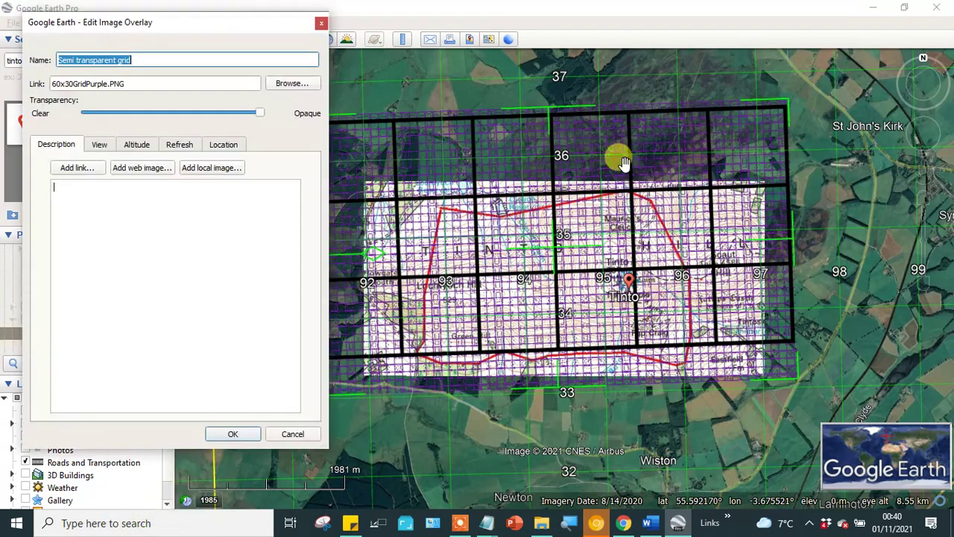
pyautogui.moveTo(553, 259); pyautogui.dragTo(594, 317)
pyautogui.moveTo(600, 282)
pyautogui.mouseDown()
pyautogui.moveTo(630, 192)
pyautogui.moveTo(880, 375)
pyautogui.moveTo(763, 514)
pyautogui.moveTo(579, 349)
pyautogui.moveTo(614, 229)
pyautogui.moveTo(598, 287)
pyautogui.moveTo(592, 269)
pyautogui.mouseUp()
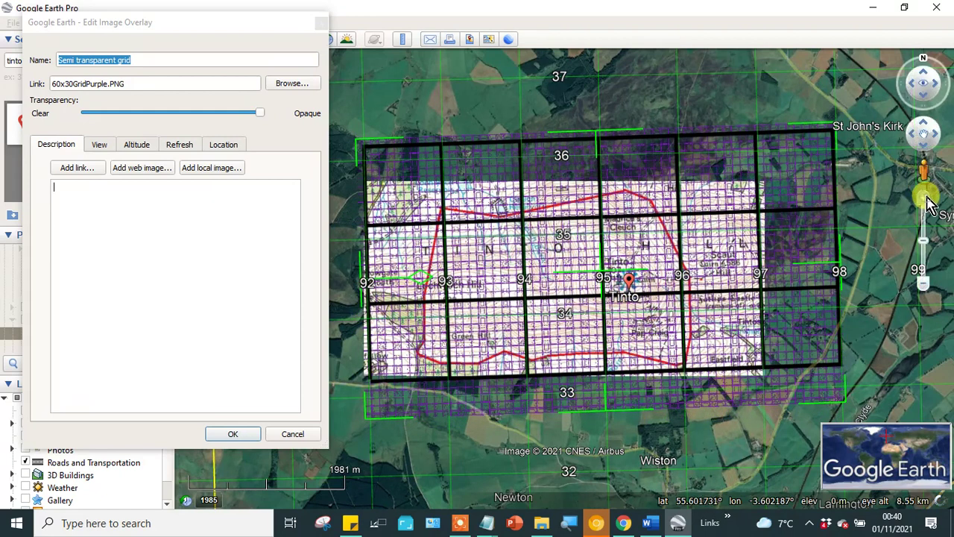
# - Reposition the Semi transparent grid over the survey map, rotate it slightly clockwise to match the OS grid lines, and save it
pyautogui.click(925, 200)
pyautogui.moveTo(616, 244); pyautogui.dragTo(619, 392)
pyautogui.moveTo(618, 350); pyautogui.dragTo(619, 391)
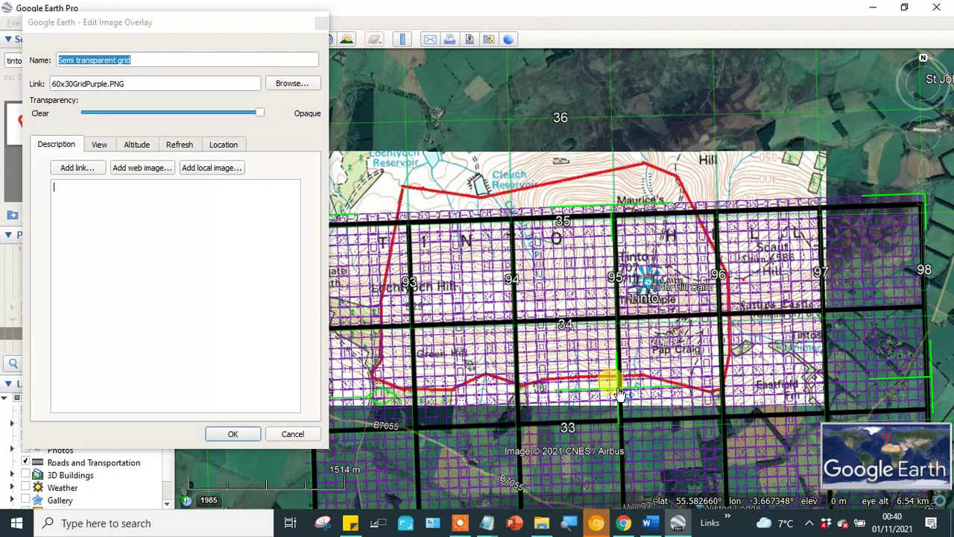
pyautogui.moveTo(617, 389); pyautogui.dragTo(616, 282)
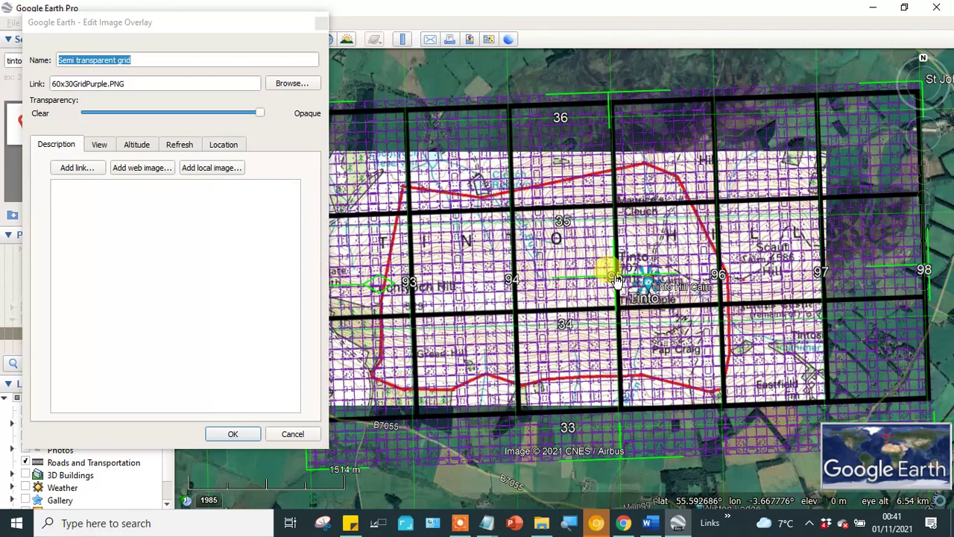
pyautogui.click(923, 289)
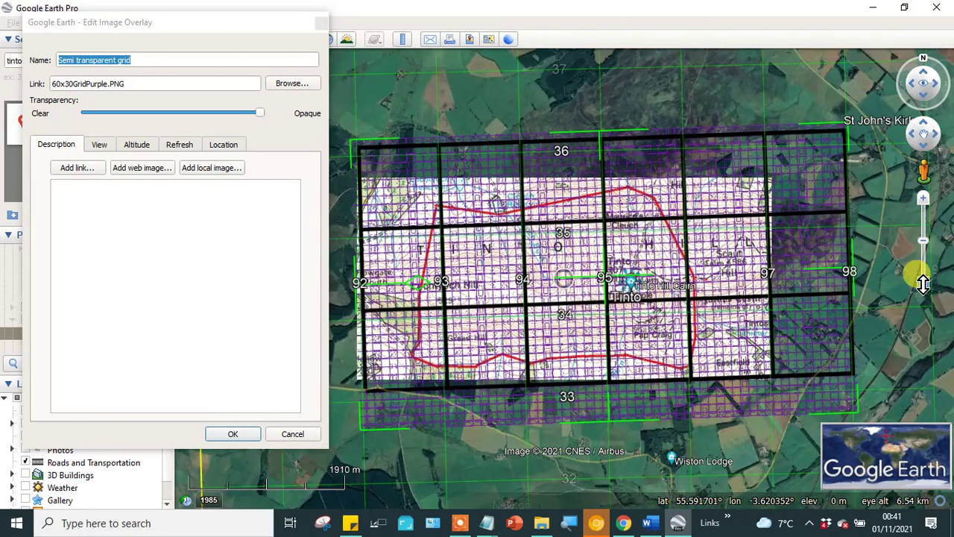
pyautogui.moveTo(440, 288); pyautogui.dragTo(440, 278)
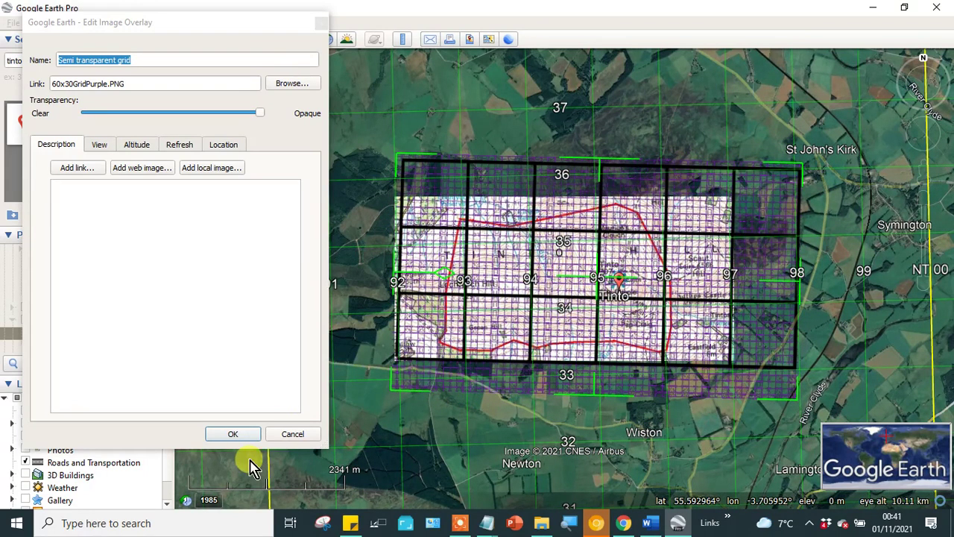
pyautogui.click(233, 434)
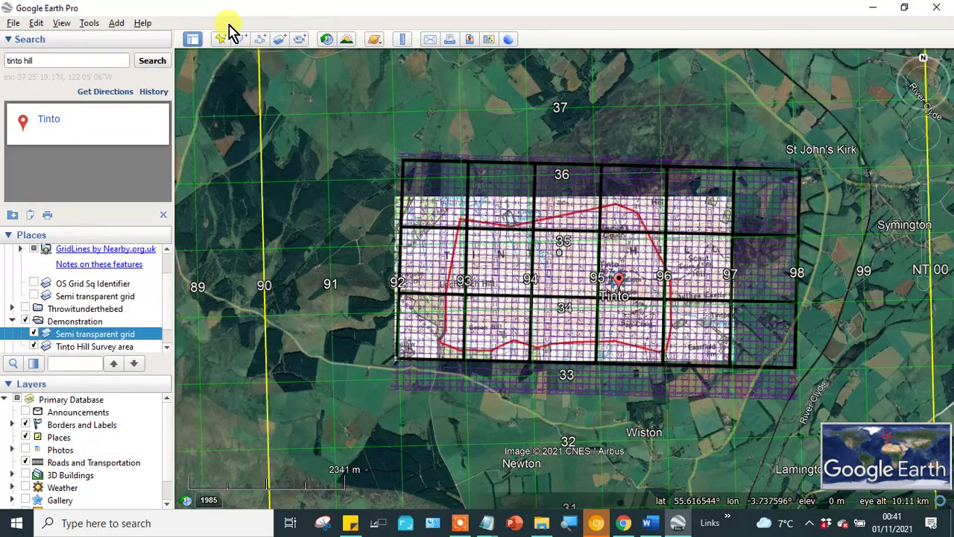
# - Start a new path named "route 1" and move its properties dialog clear of the survey map
pyautogui.click(258, 38)
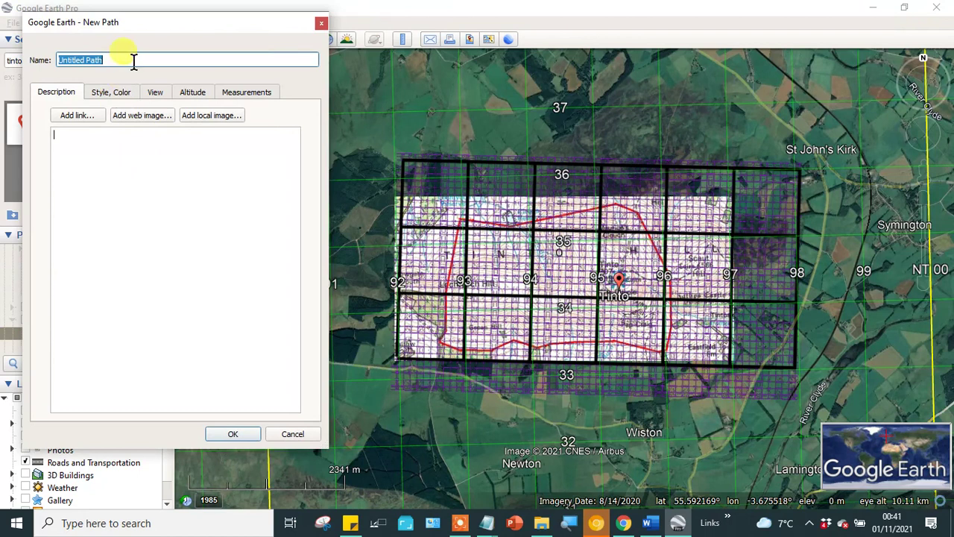
pyautogui.write('route 1')
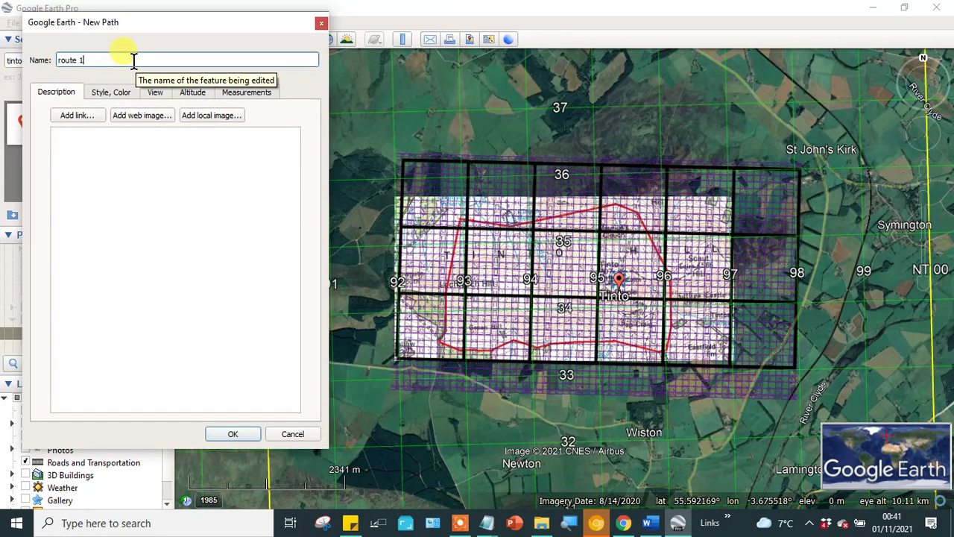
pyautogui.press('Tab')
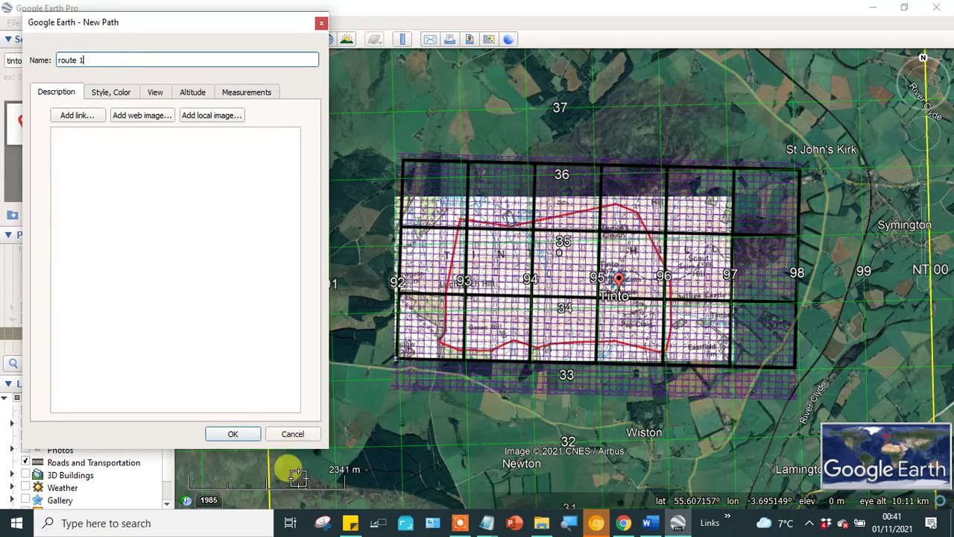
pyautogui.press('Tab')
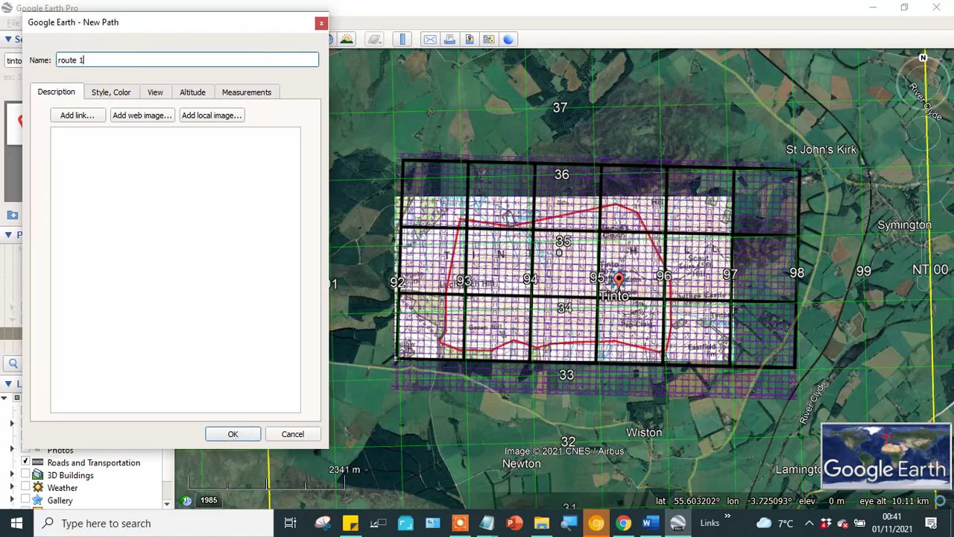
pyautogui.moveTo(177, 24); pyautogui.dragTo(155, 91)
# - Style the route 1 path with a red line (#ff0000) of width 2 and save it
pyautogui.click(95, 161)
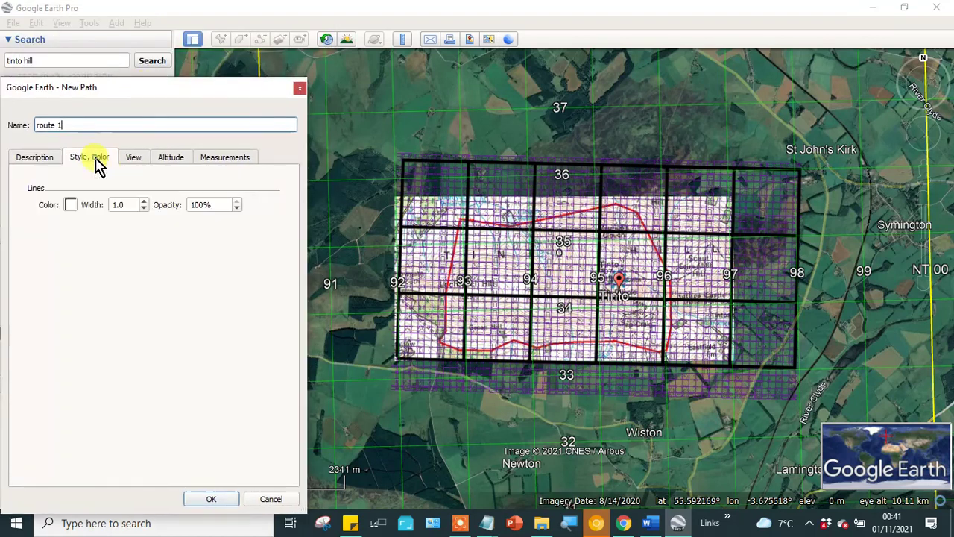
pyautogui.click(71, 206)
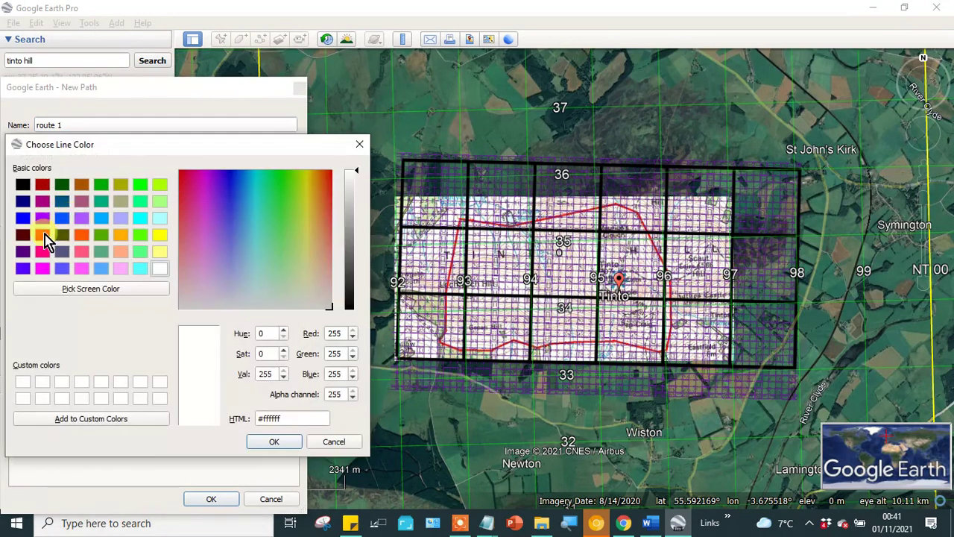
pyautogui.click(44, 236)
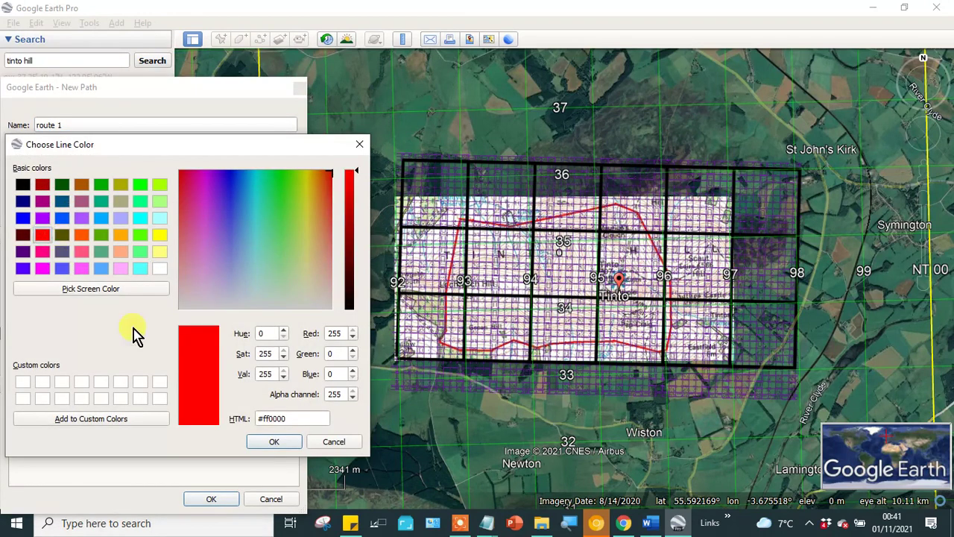
pyautogui.click(274, 444)
pyautogui.click(135, 204)
pyautogui.moveTo(136, 203); pyautogui.dragTo(44, 204)
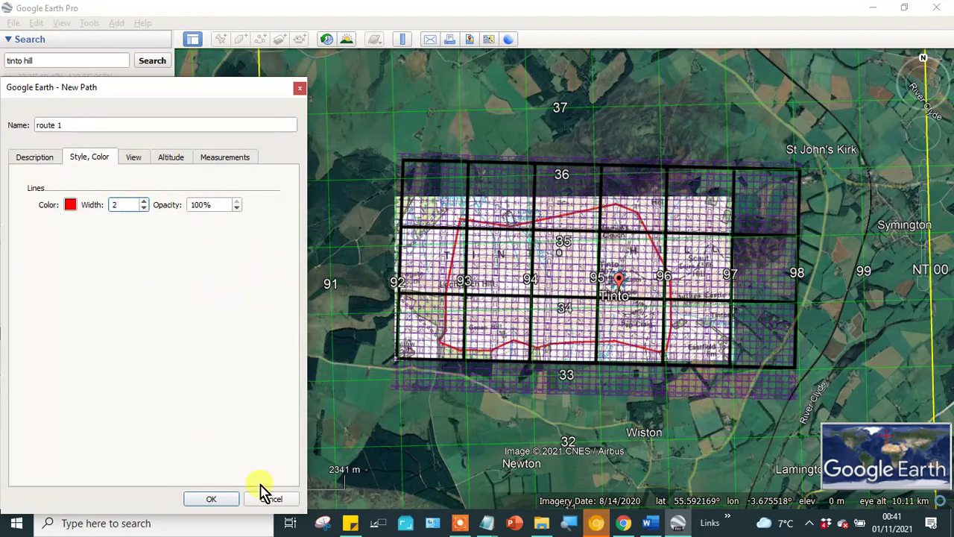
pyautogui.click(217, 501)
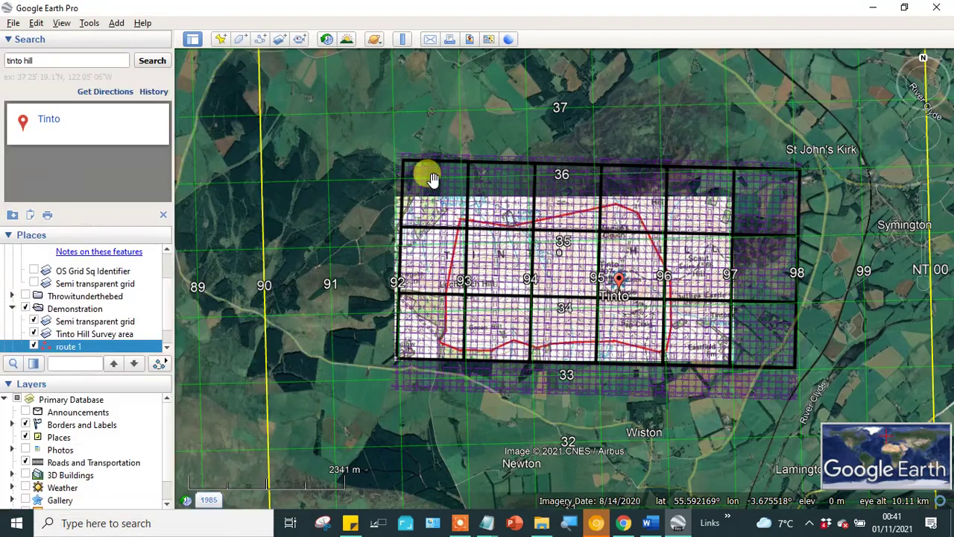
# - Edit route 1 and plot its first eastward leg and westward return from just outside the survey area's northwest corner
pyautogui.rightClick(76, 349)
pyautogui.click(113, 515)
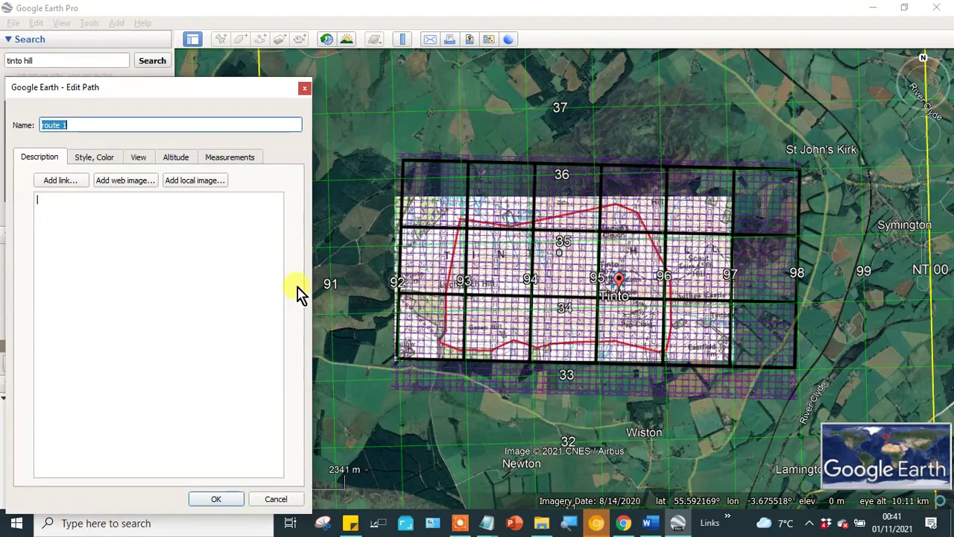
pyautogui.click(443, 229)
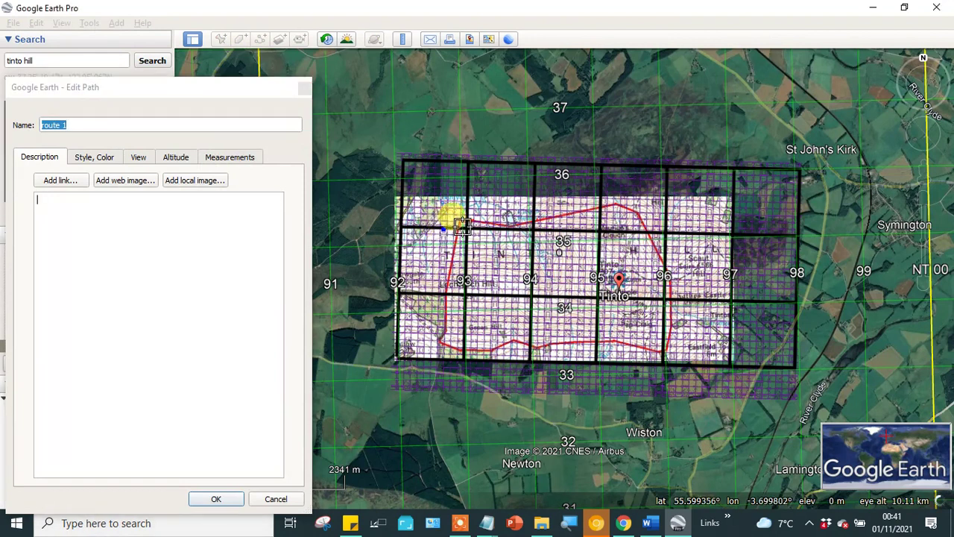
pyautogui.click(492, 230)
pyautogui.moveTo(493, 234)
pyautogui.mouseDown()
pyautogui.moveTo(505, 242)
pyautogui.moveTo(469, 247)
pyautogui.mouseUp()
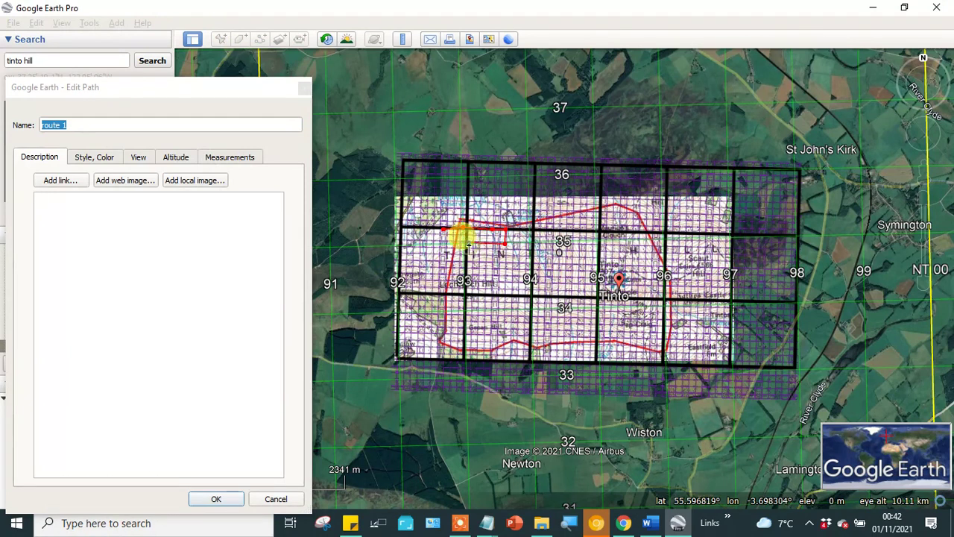
# - Extend route 1 southward in east-west zigzag legs between the survey area's west boundary and grid line 94
pyautogui.click(923, 200)
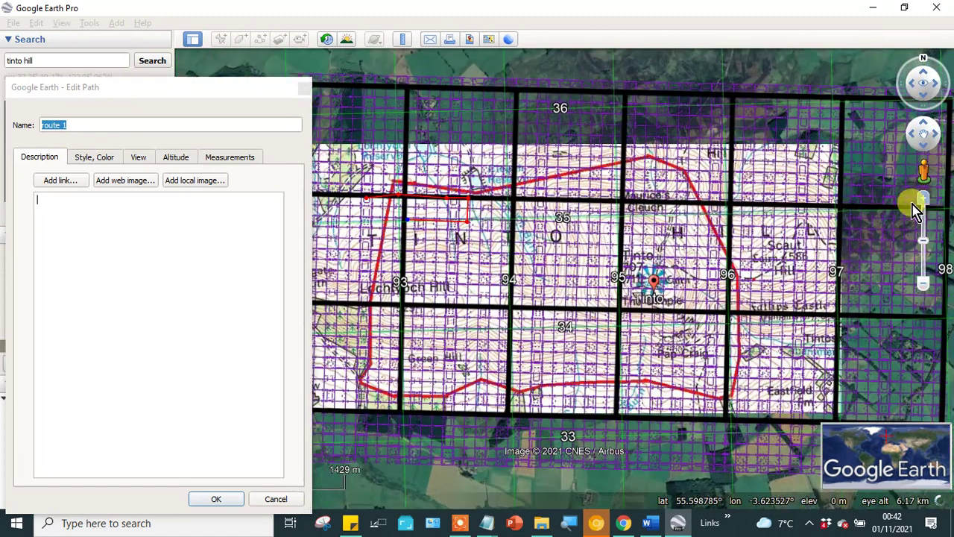
pyautogui.click(405, 236)
pyautogui.click(426, 240)
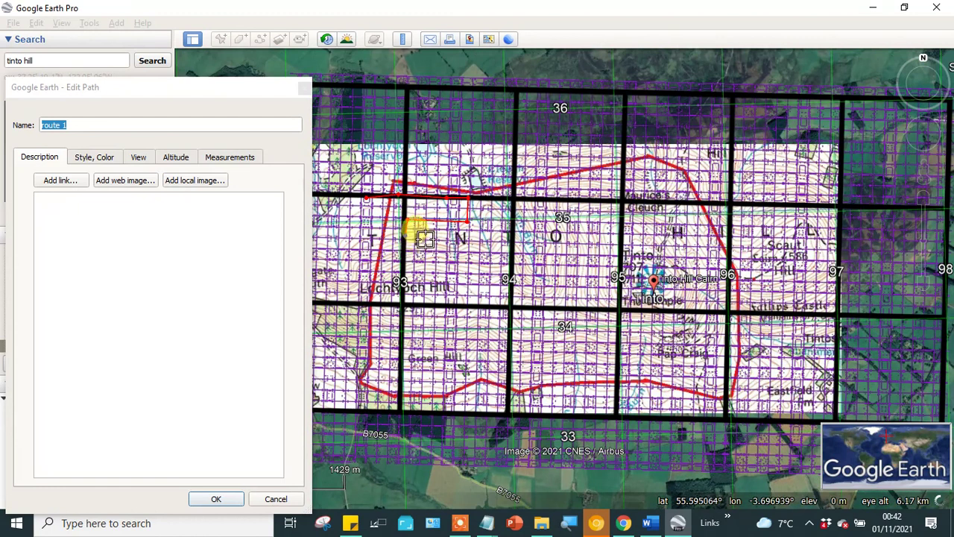
pyautogui.click(483, 261)
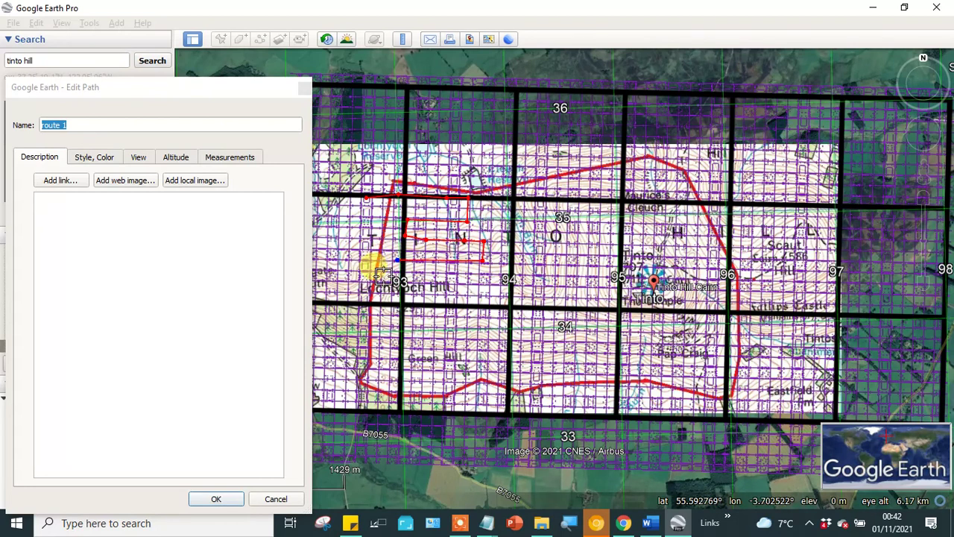
pyautogui.click(399, 266)
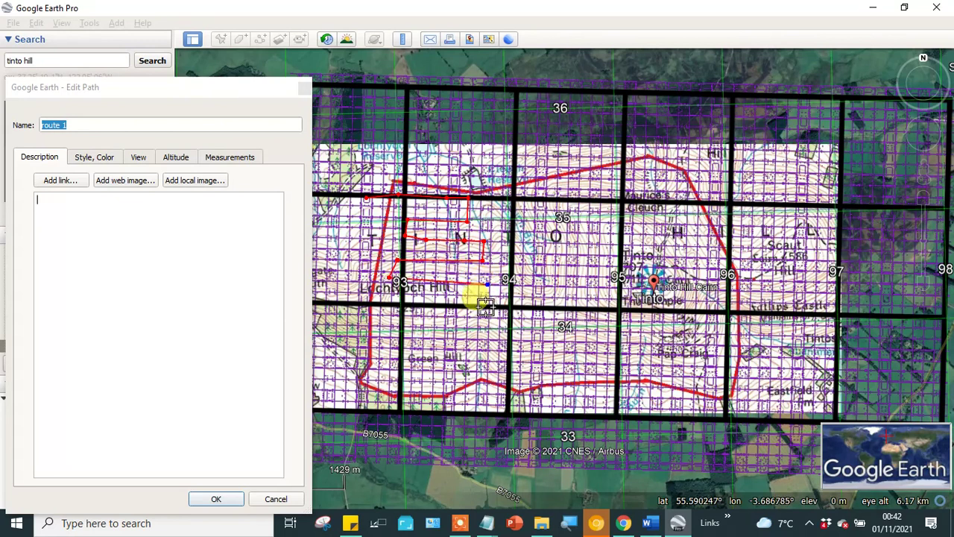
# - Plot route 1's southernmost leg westward to the survey boundary, and return north along the boundary to near the starting point
pyautogui.click(484, 307)
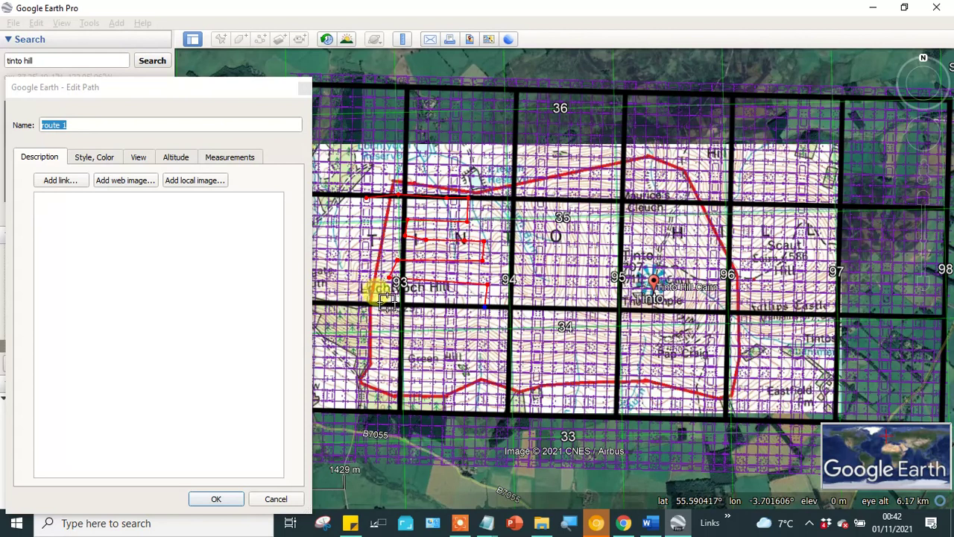
pyautogui.click(388, 306)
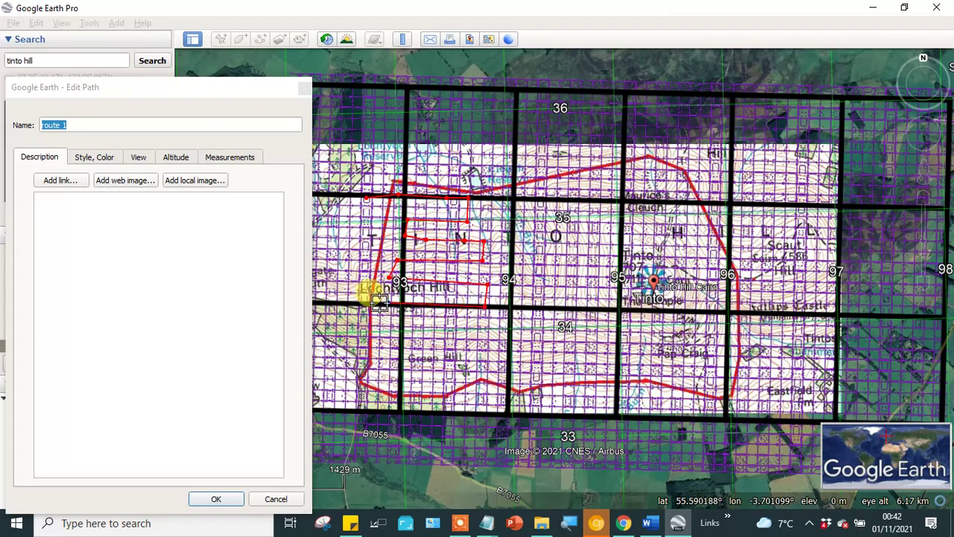
pyautogui.click(371, 302)
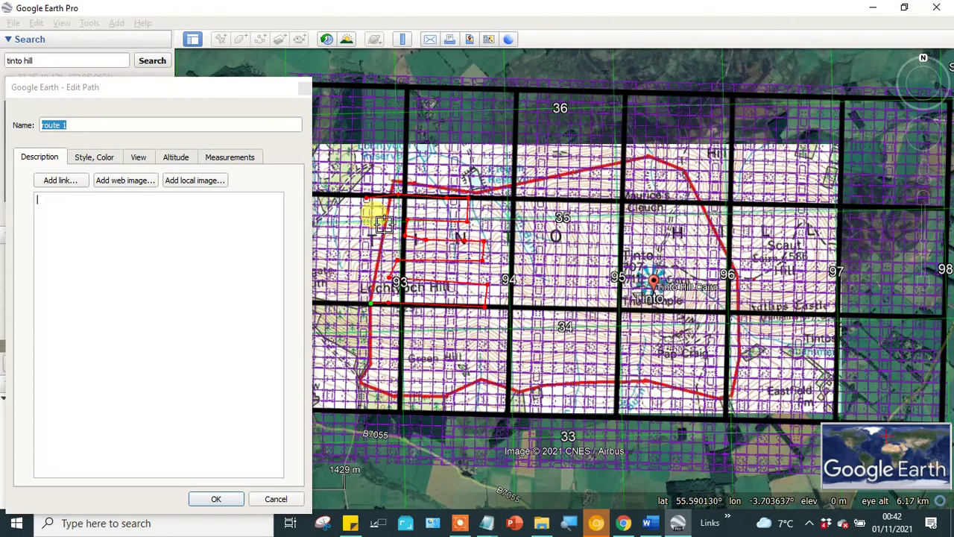
pyautogui.click(380, 261)
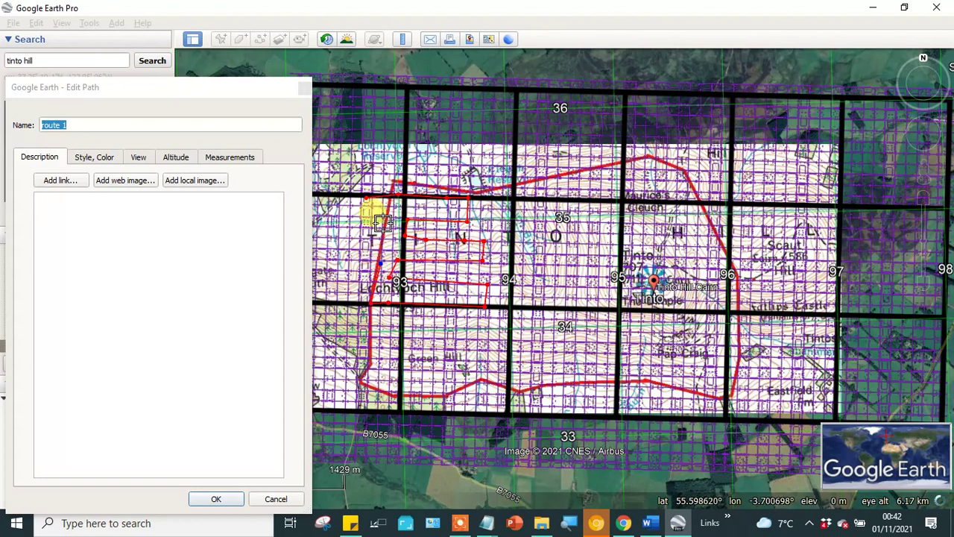
pyautogui.click(384, 201)
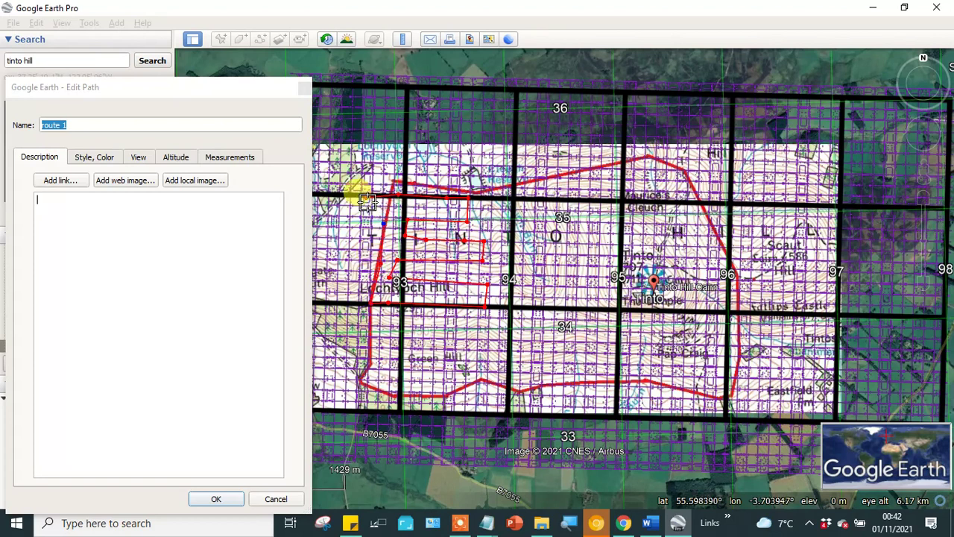
# - Show route 1's measured length in kilometers and save the path
pyautogui.click(219, 159)
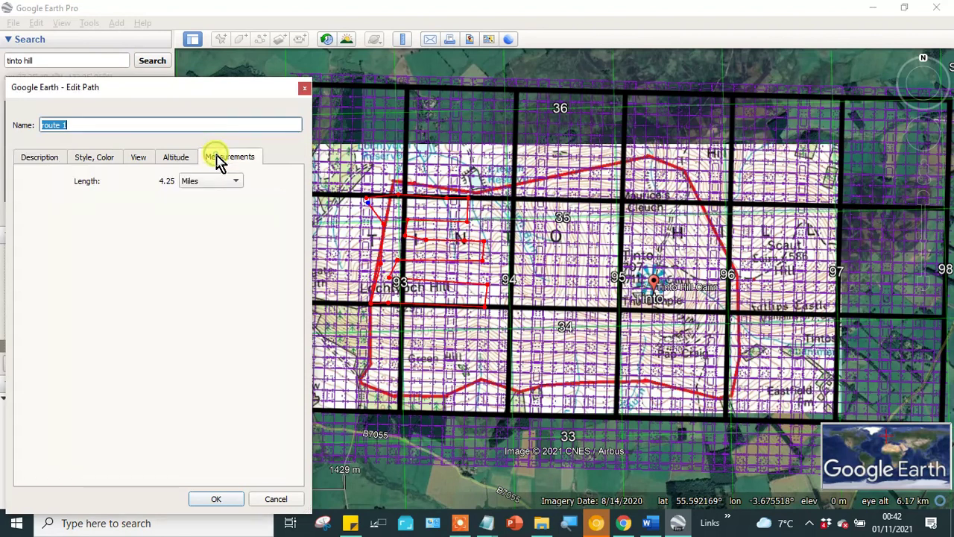
pyautogui.click(239, 184)
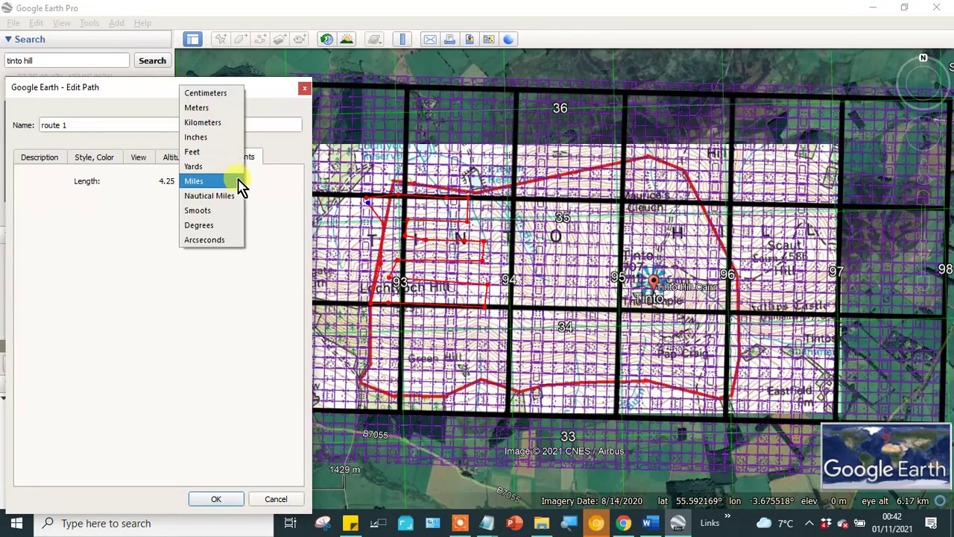
pyautogui.click(211, 123)
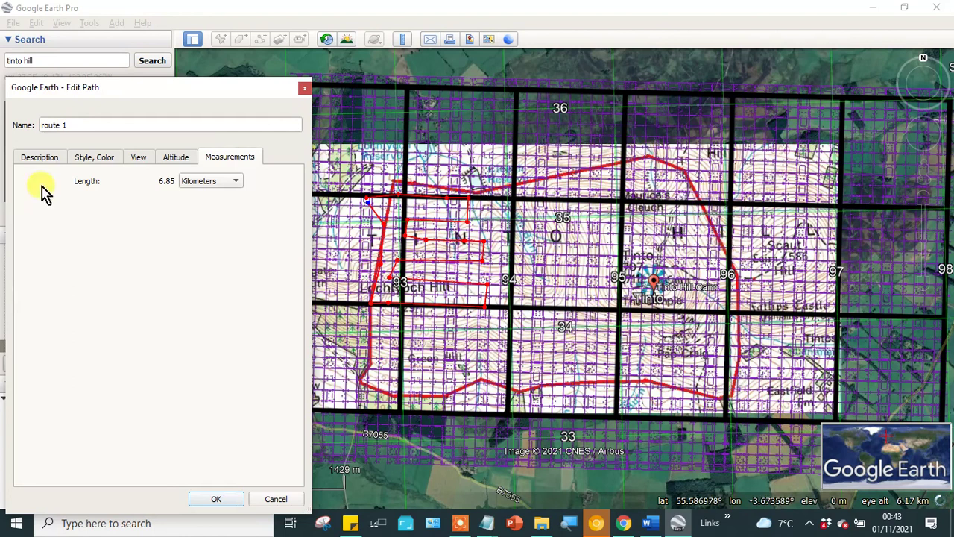
pyautogui.click(217, 500)
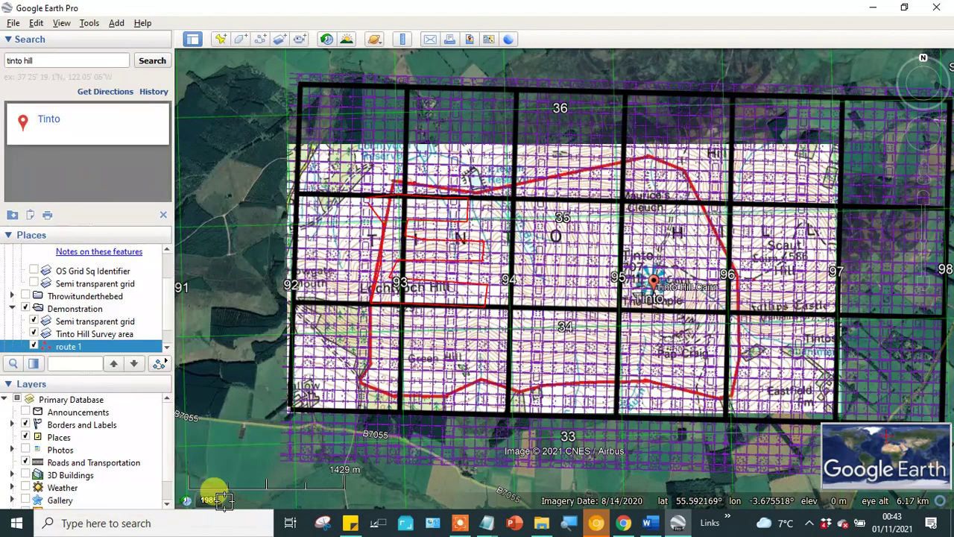